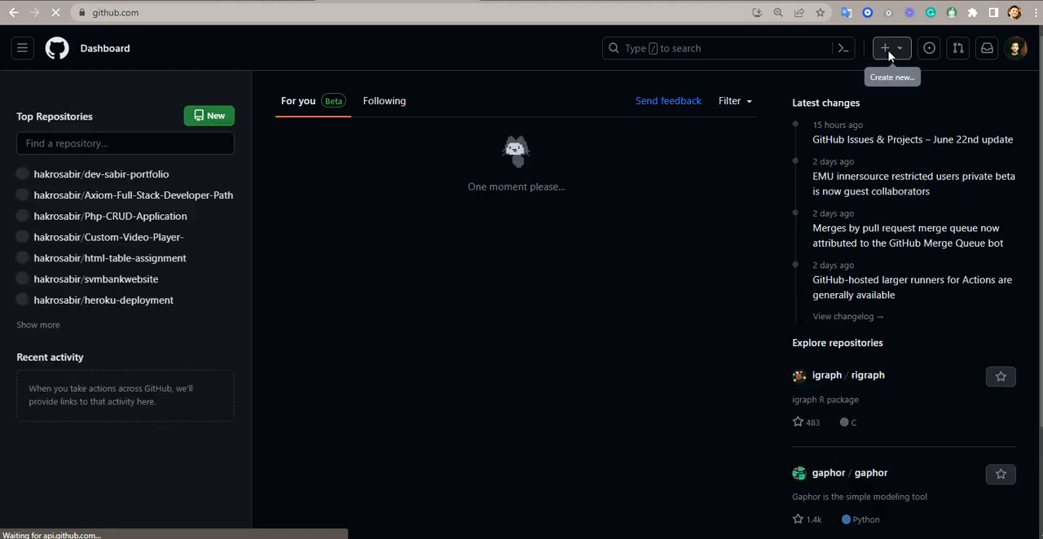
# - Start a new GitHub repository and name it svmbankhosting
pyautogui.click(890, 50)
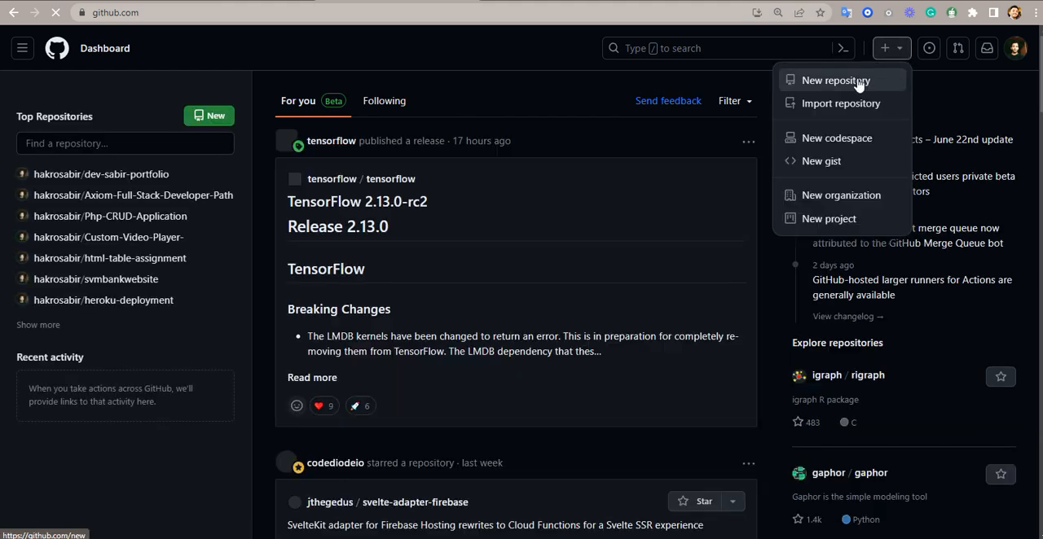
pyautogui.click(867, 80)
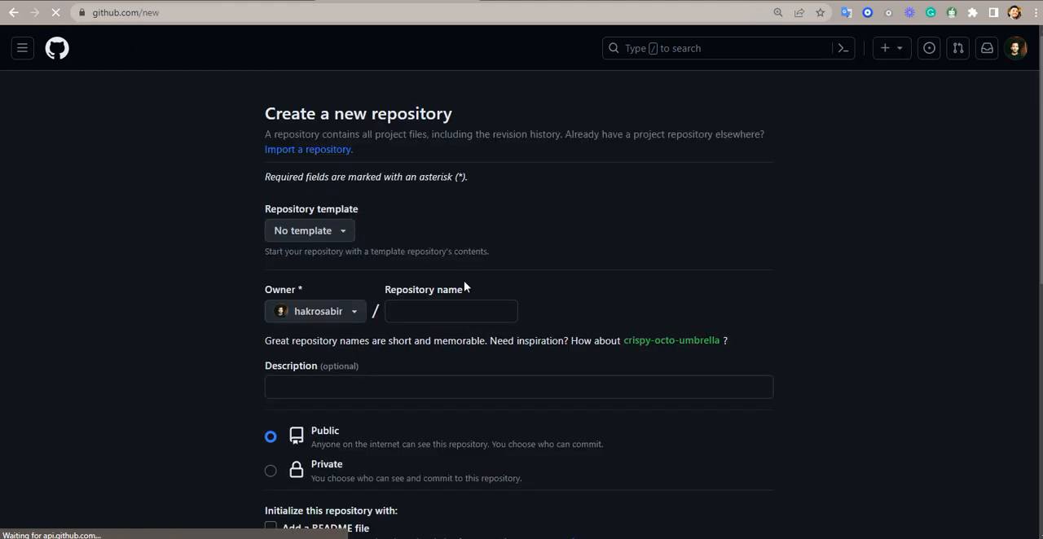
pyautogui.click(435, 307)
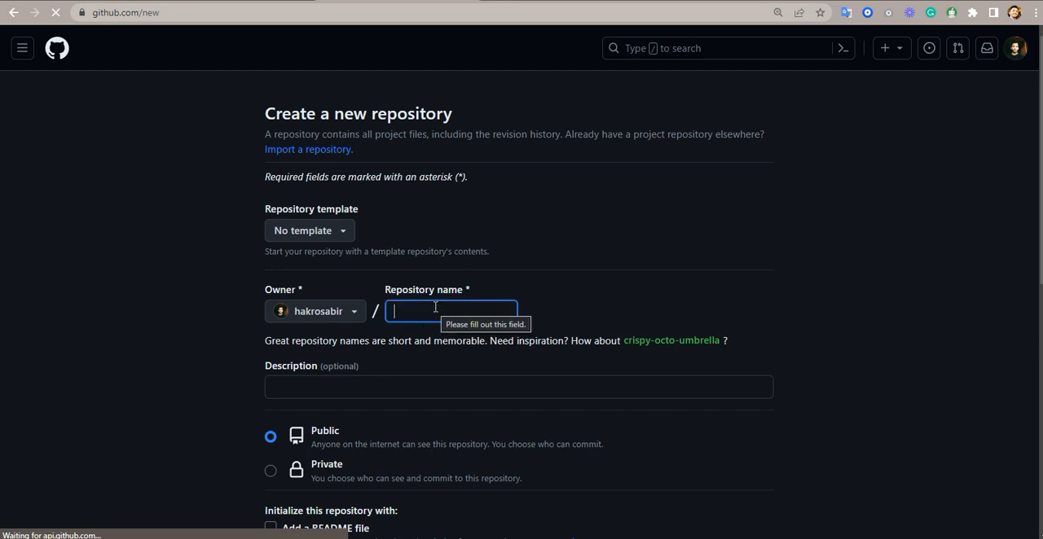
pyautogui.write('sv')
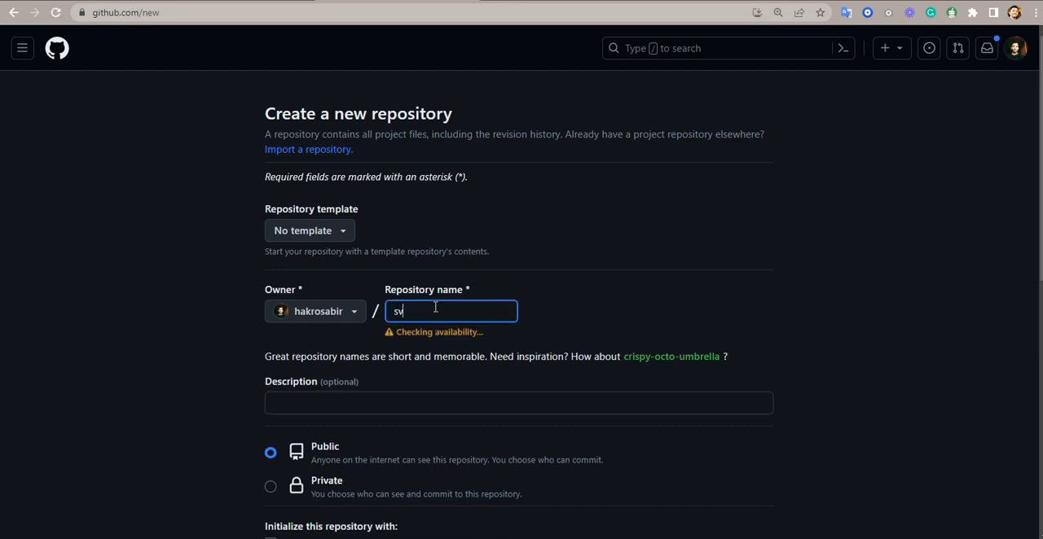
pyautogui.write('mbank')
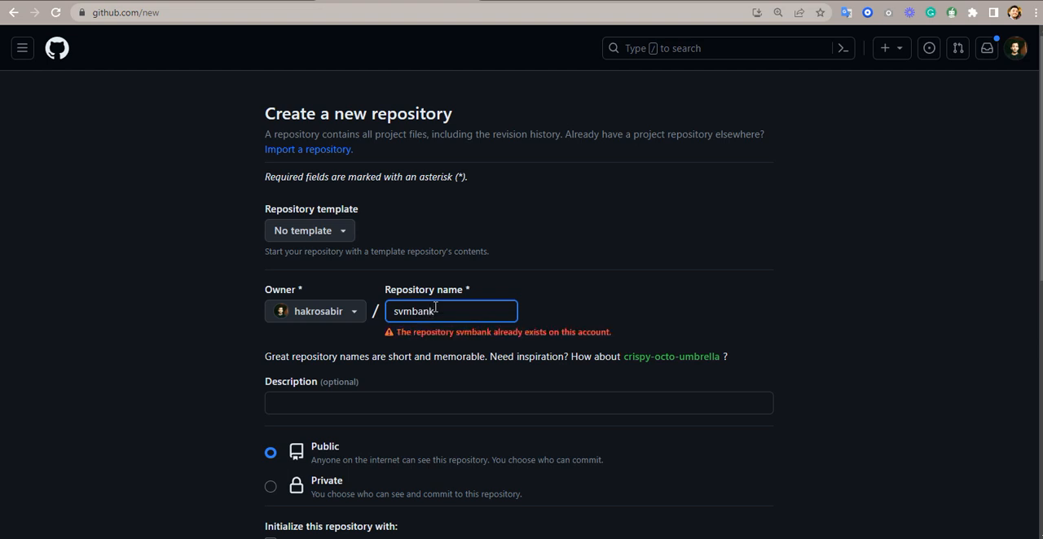
pyautogui.write('hosting')
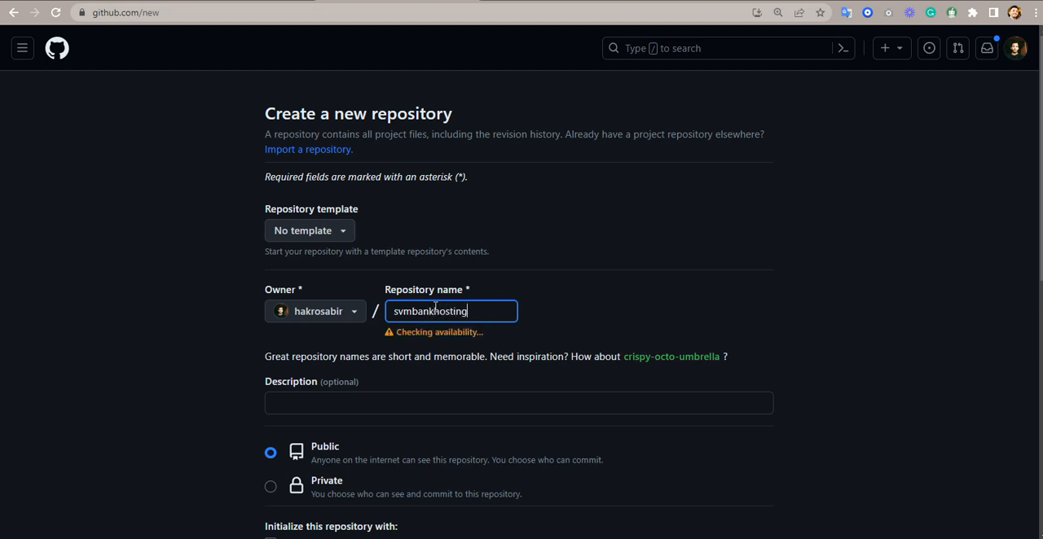
# - Describe the new repository as "hosting and deploying svm bank website on github"
pyautogui.click(458, 406)
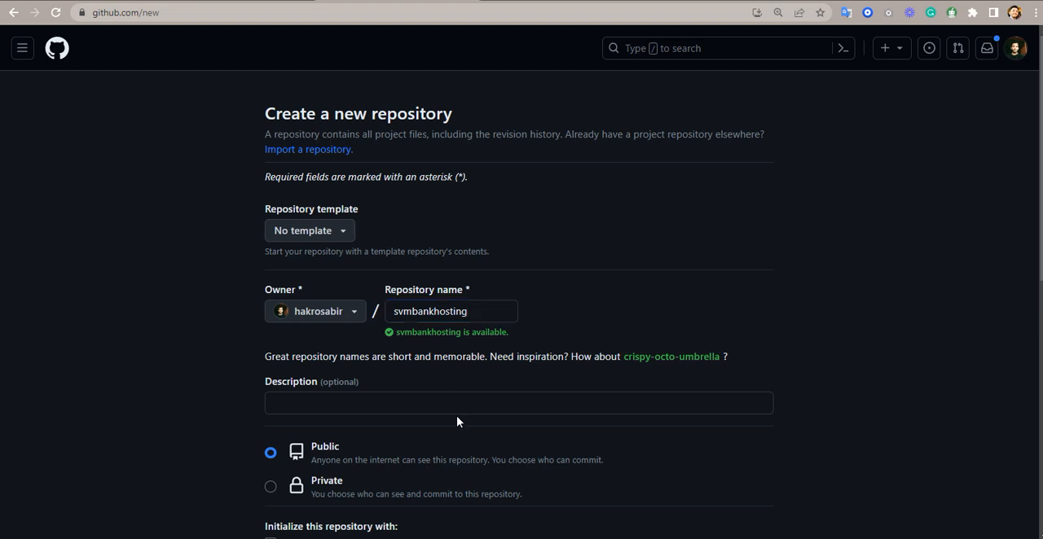
pyautogui.write('hos')
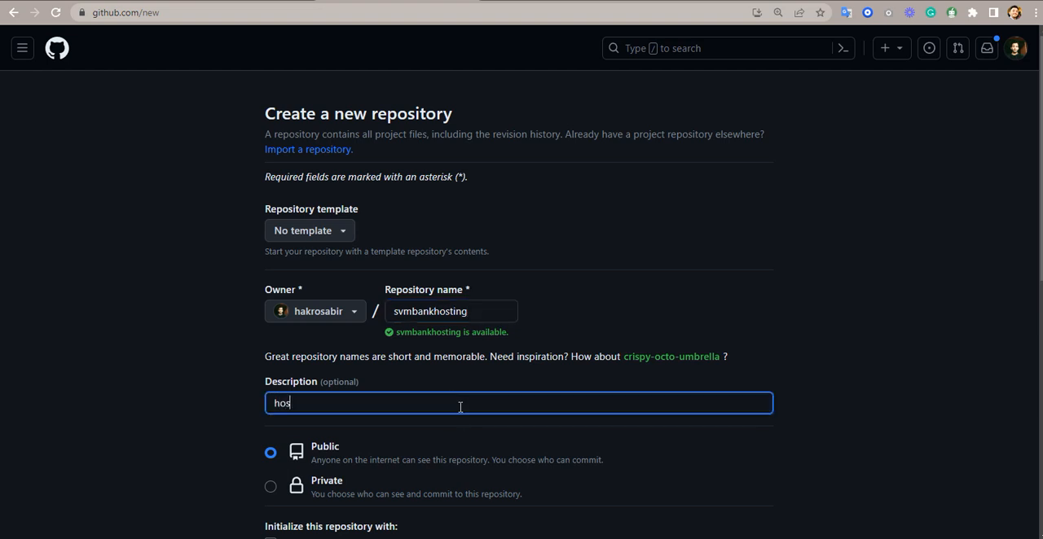
pyautogui.write('ting and deploying ')
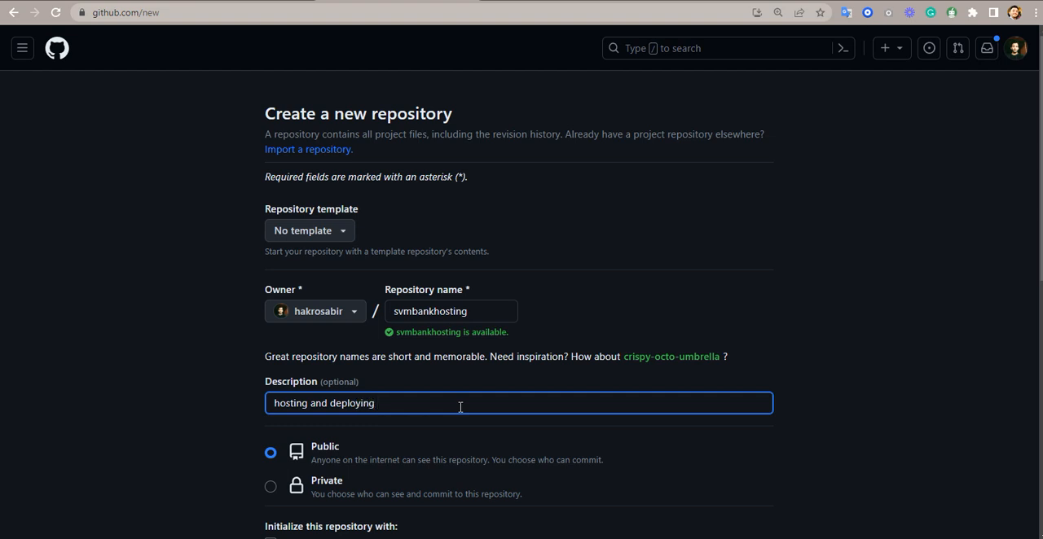
pyautogui.write('svm bank website on github')
# - Include a README file and create the public repository
pyautogui.scroll(-1, 461, 407)
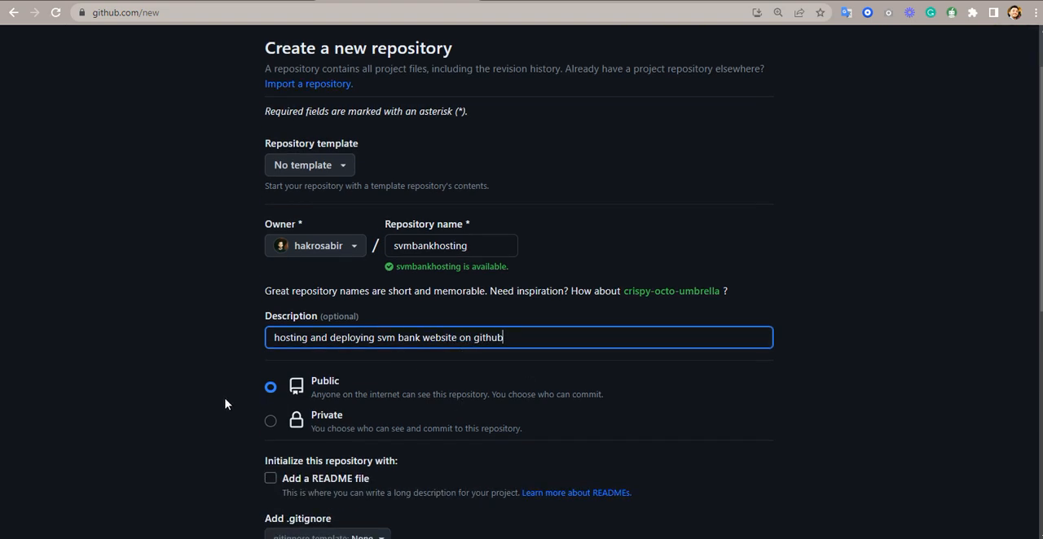
pyautogui.scroll(-2, 579, 337)
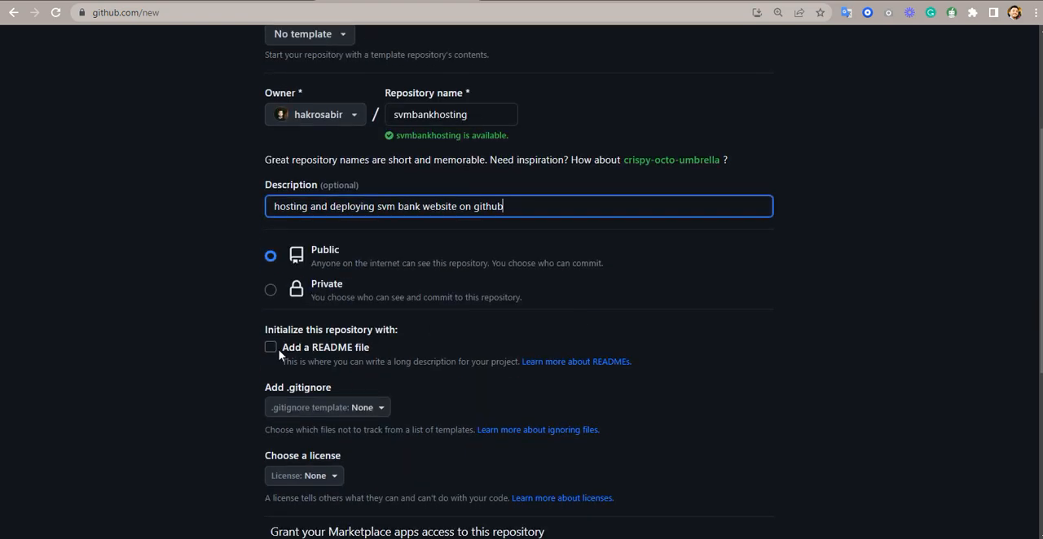
pyautogui.click(270, 350)
pyautogui.scroll(3, 703, 252)
pyautogui.scroll(-4, 703, 252)
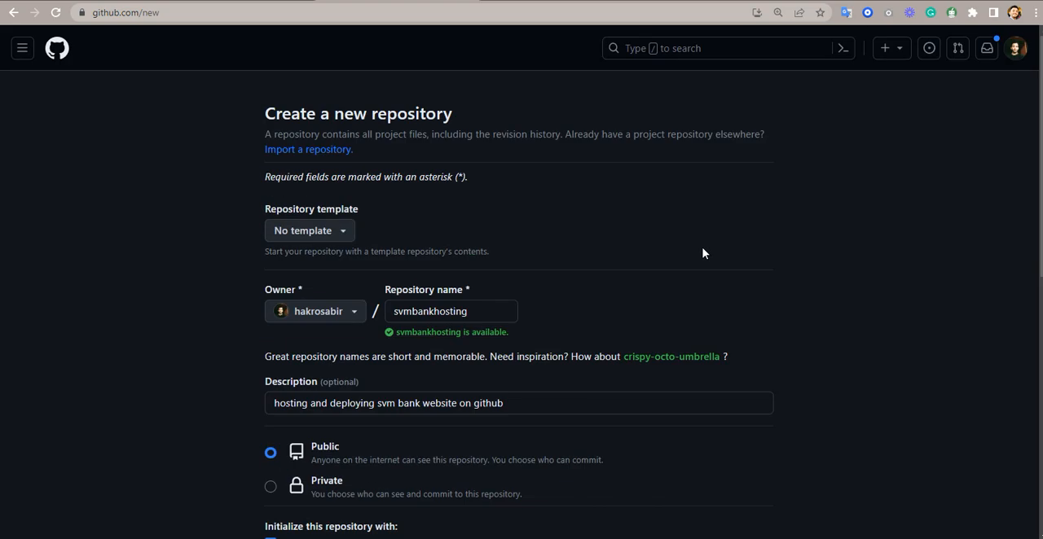
pyautogui.scroll(-3, 703, 253)
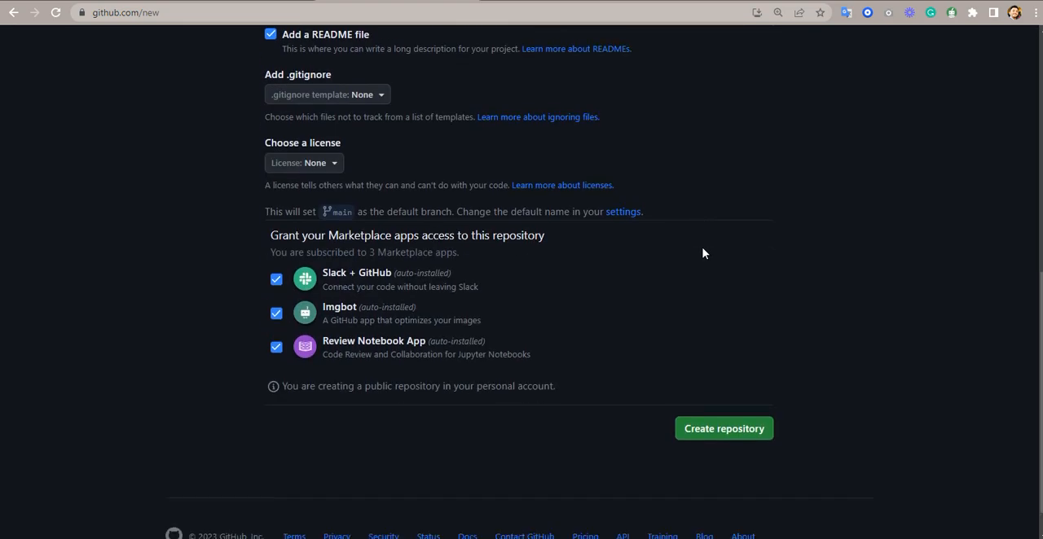
pyautogui.click(745, 414)
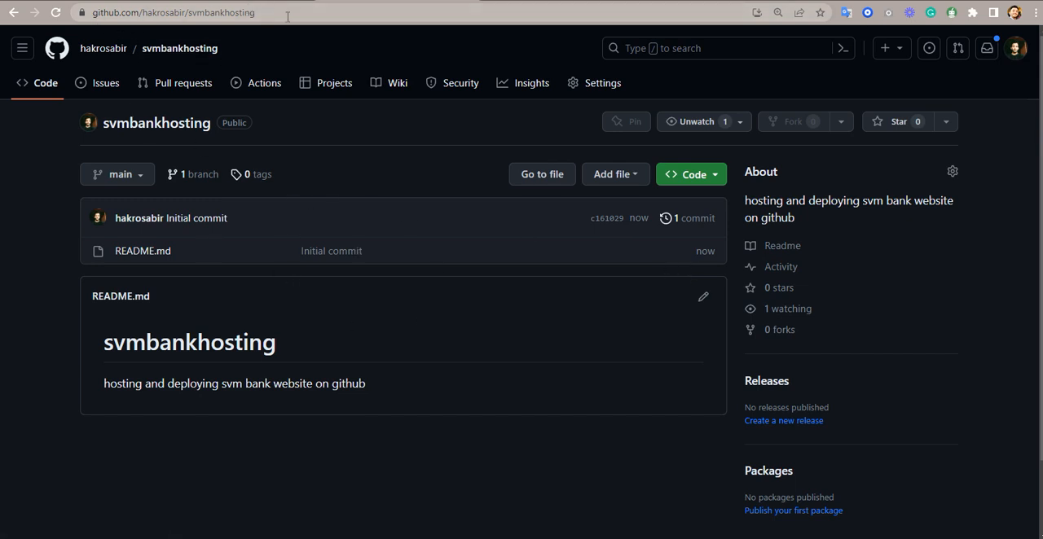
pyautogui.moveTo(286, 15); pyautogui.dragTo(180, 17)
pyautogui.click(321, 10)
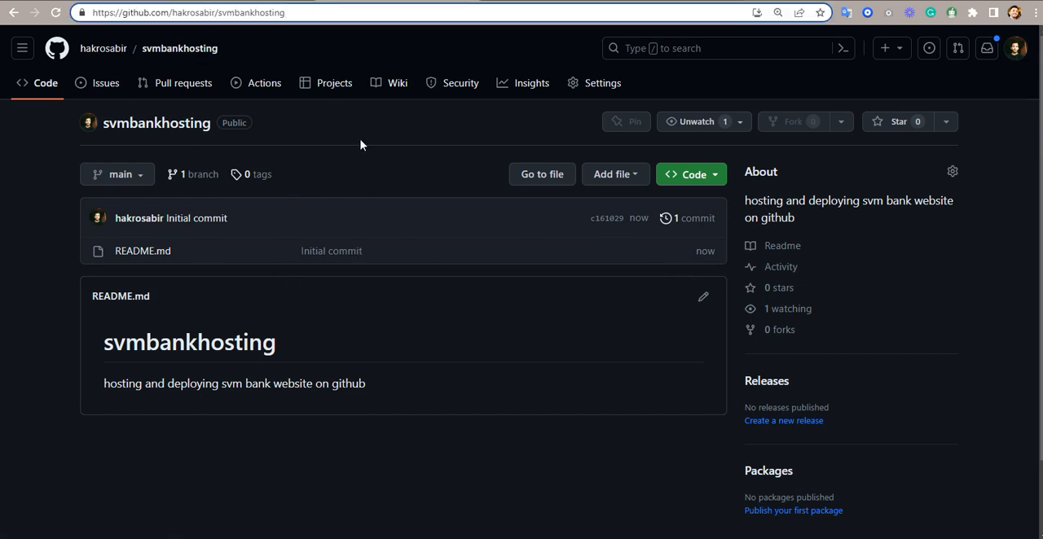
pyautogui.scroll(-2, 365, 197)
pyautogui.scroll(2, 365, 197)
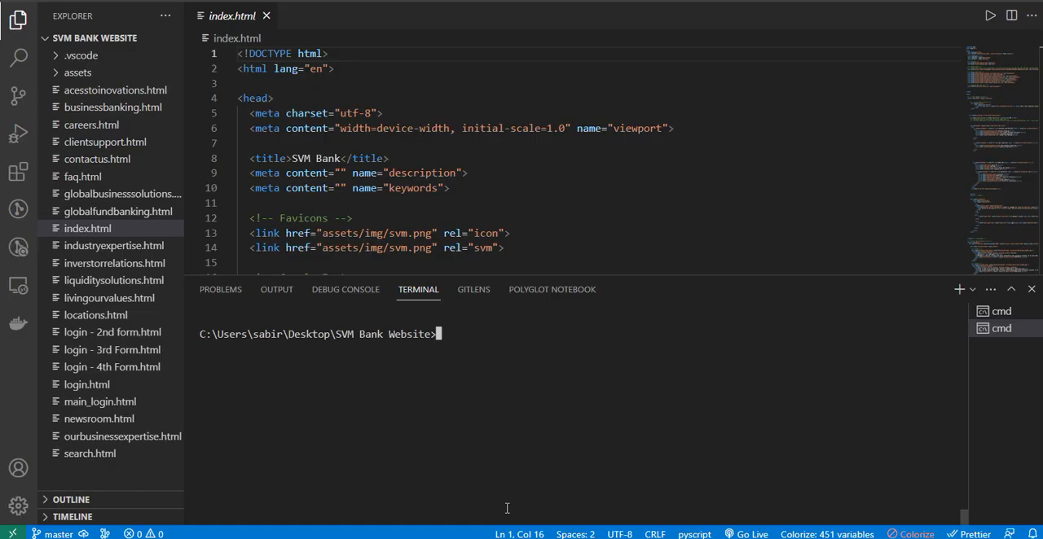
# - Switch to the VS Code terminal and initialize Git in the SVM Bank Website folder with git init
pyautogui.write('git init')
pyautogui.press('Return')
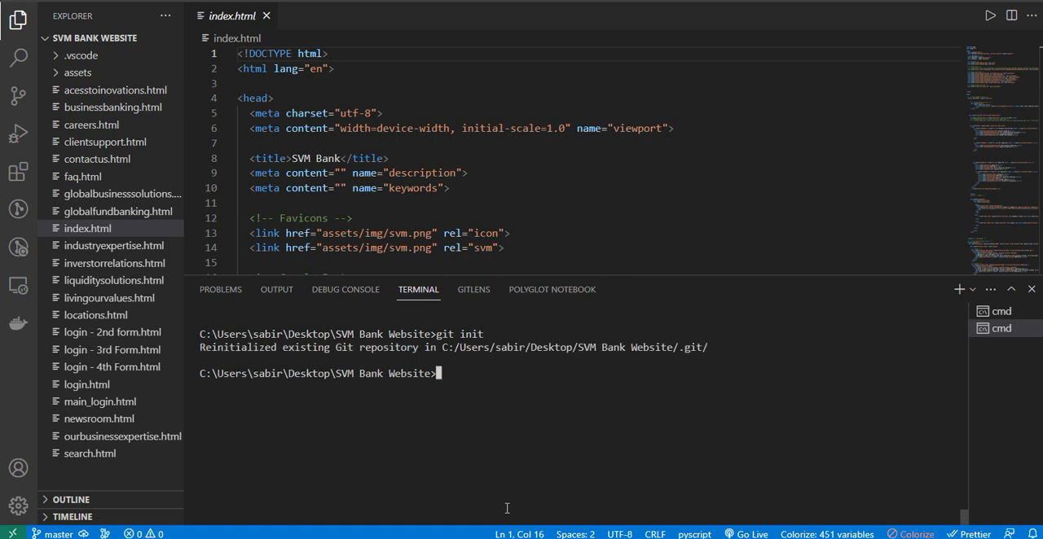
# - Enter the command git remote add origin in the terminal without running it, leaving room for the repository URL
pyautogui.write('git remote add ori')
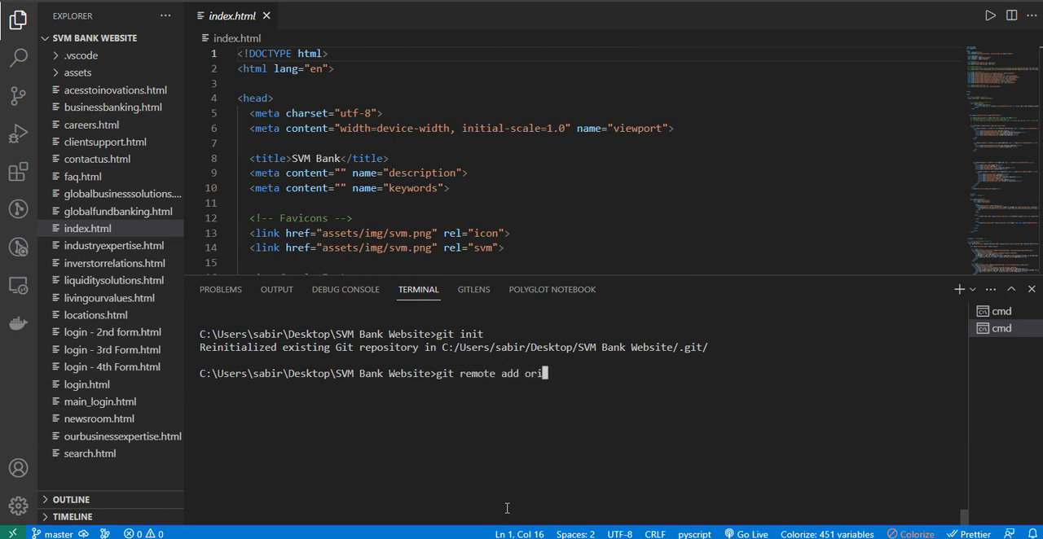
pyautogui.write('gin')
# - In the browser, append .git to the svmbankhosting repository's URL and copy the full address
pyautogui.hotkey('alt', 'Tab')
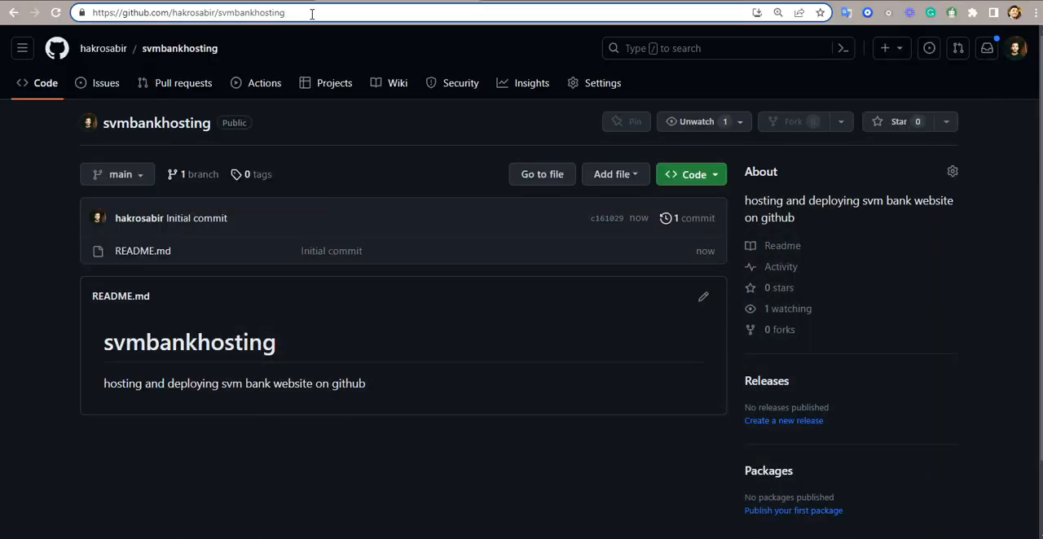
pyautogui.write('.')
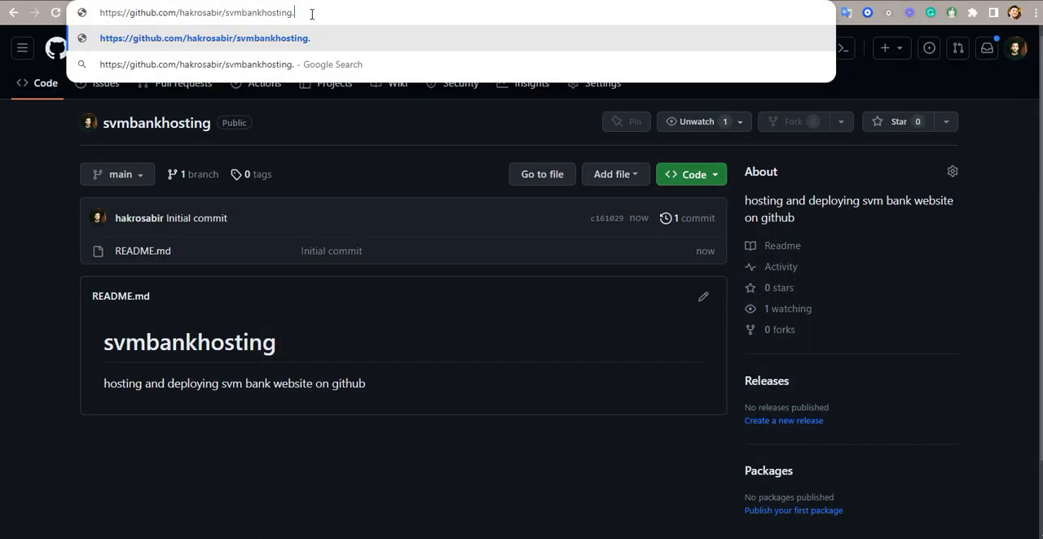
pyautogui.write('git')
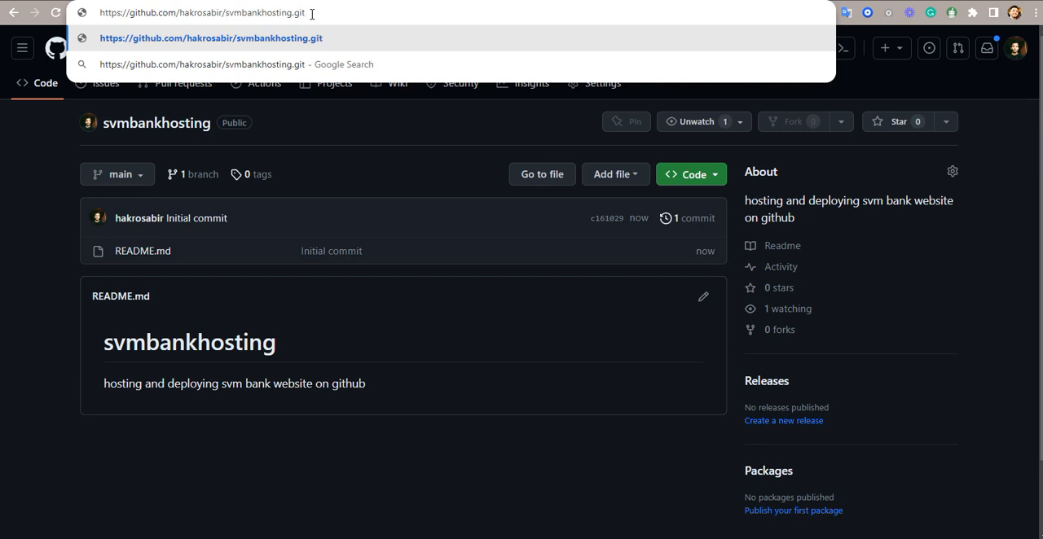
pyautogui.hotkey('ctrl', 'a')
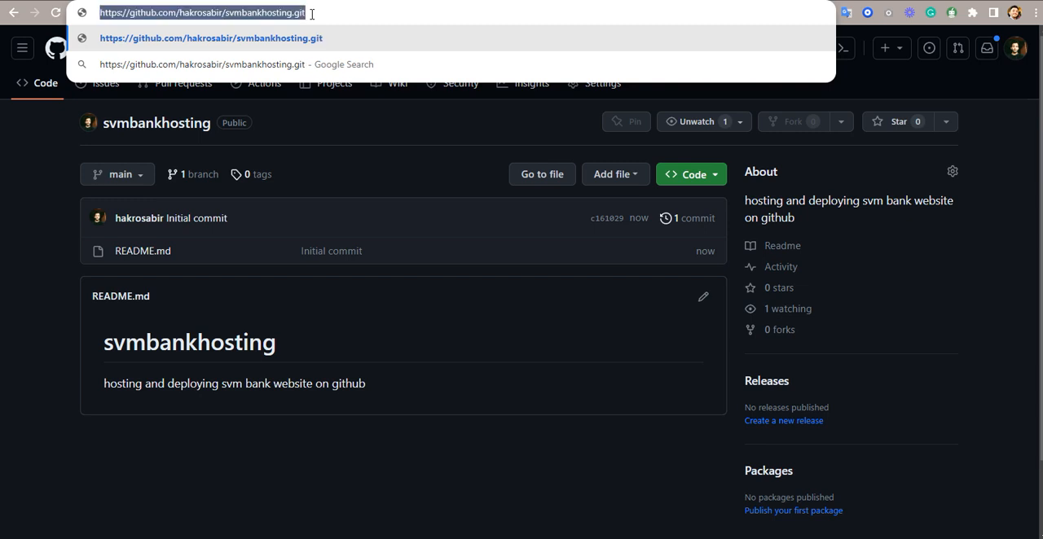
pyautogui.rightClick(266, 13)
pyautogui.click(331, 104)
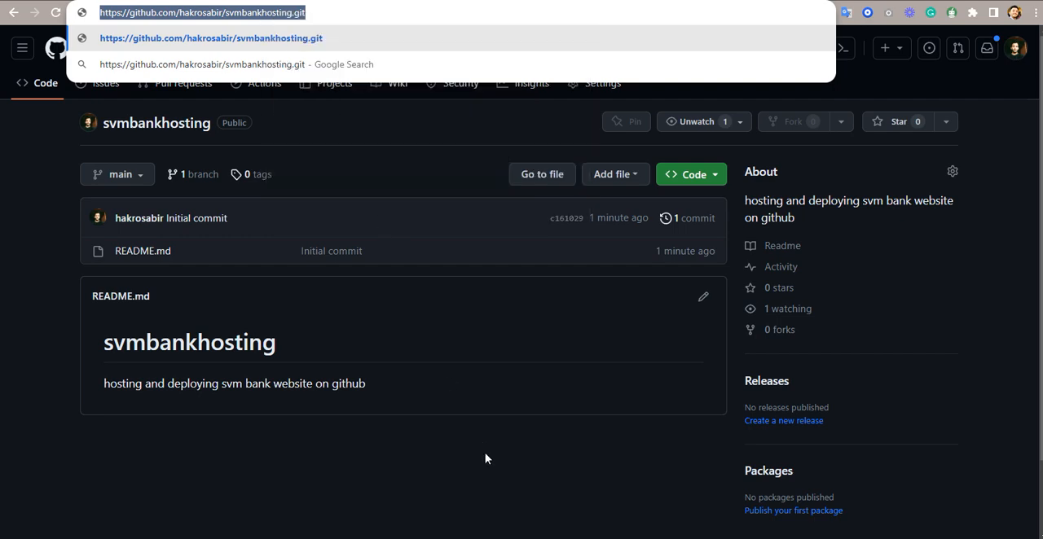
pyautogui.click(517, 486)
# - Back in VS Code, complete the git remote add origin command with the copied URL and run it
pyautogui.hotkey('alt', 'Tab')
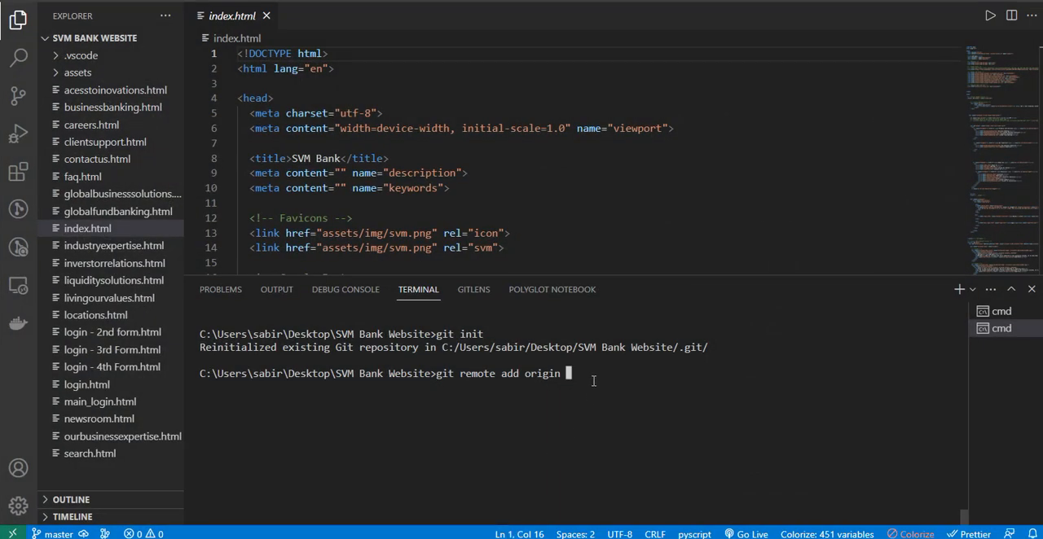
pyautogui.hotkey('ctrl', 'v')
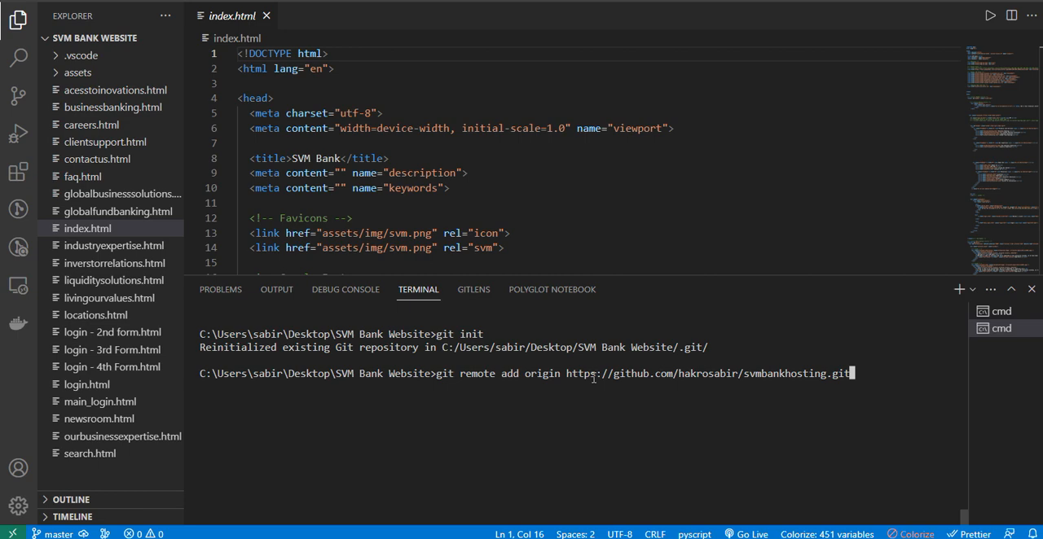
pyautogui.press('Return')
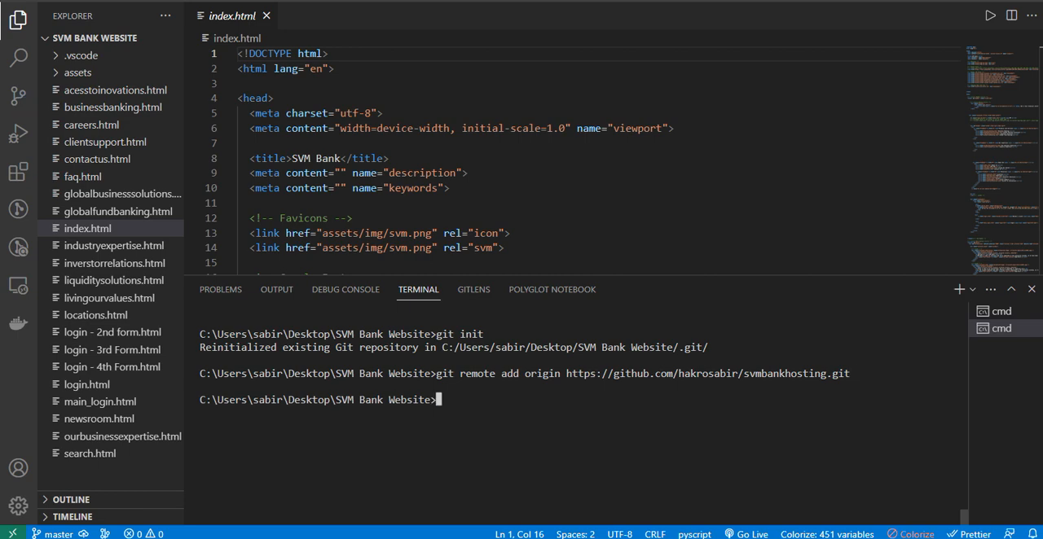
# - Stage all files of the website project with git add
pyautogui.write('git add .')
pyautogui.press('Return')
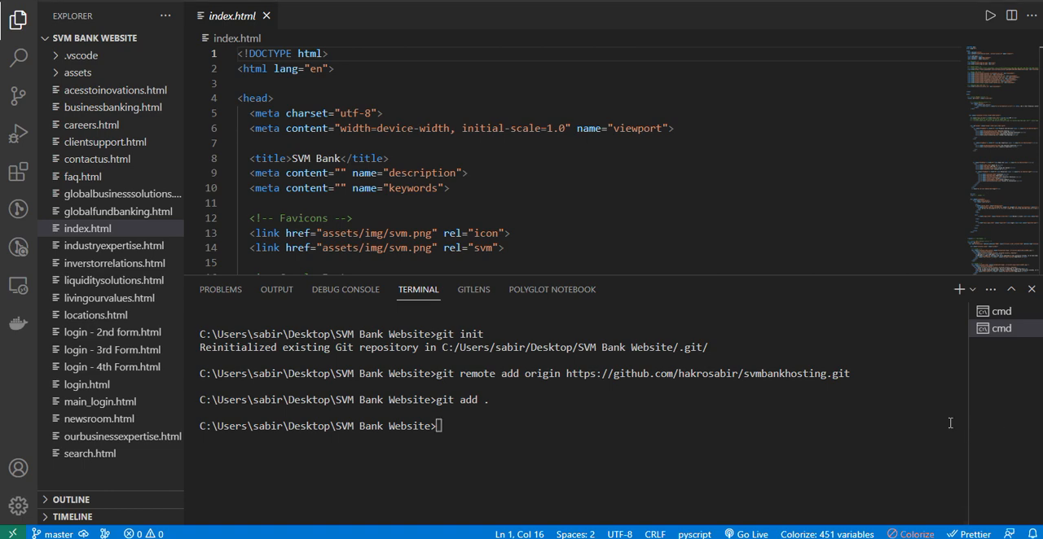
# - Commit the staged files with git commit -m and the message "initial commit"
pyautogui.click(647, 420)
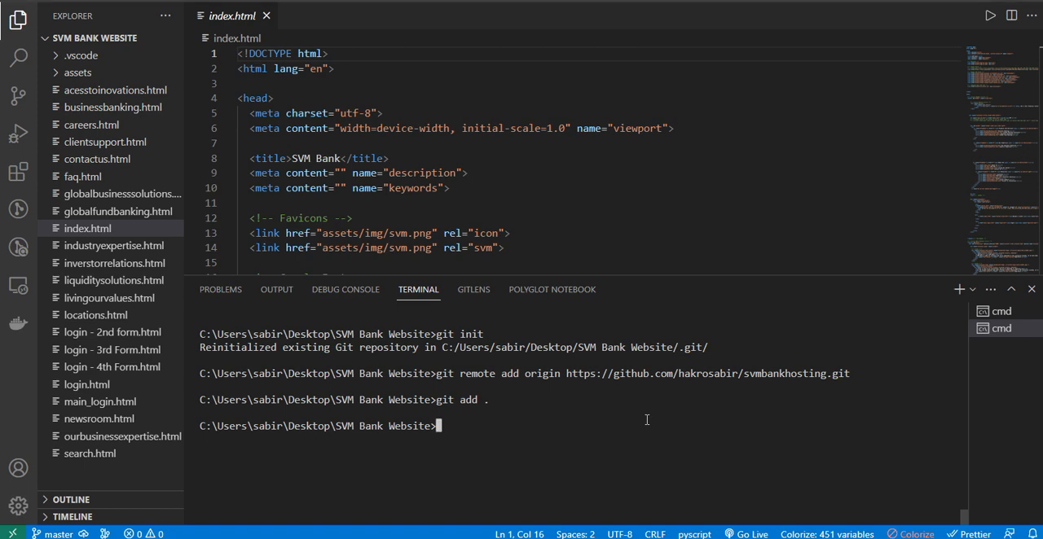
pyautogui.write('git commit -m "ini')
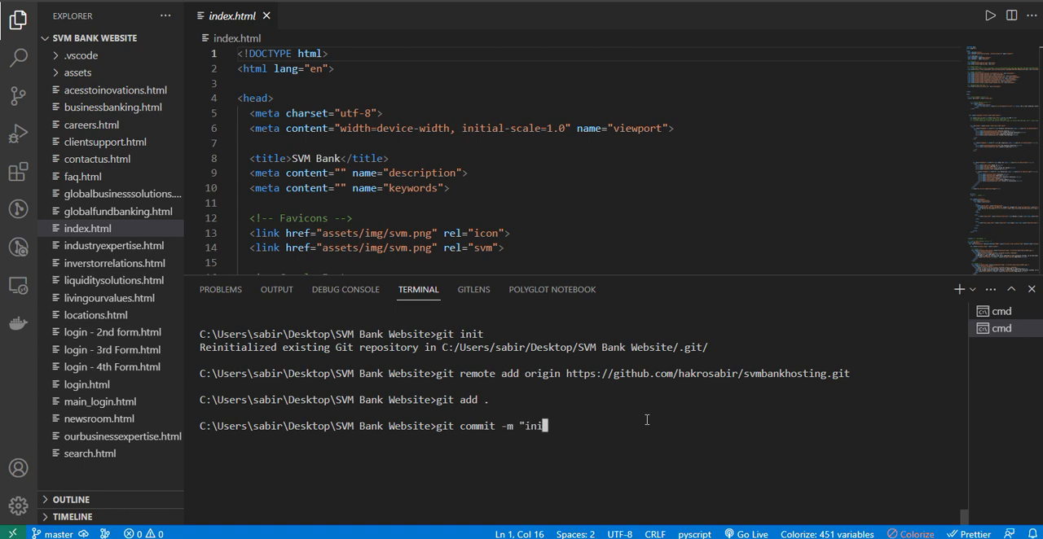
pyautogui.write('tial commit"')
pyautogui.press('Return')
# - Run git add without a path, and check the state of the working tree with git status
pyautogui.write('git add')
pyautogui.press('Return')
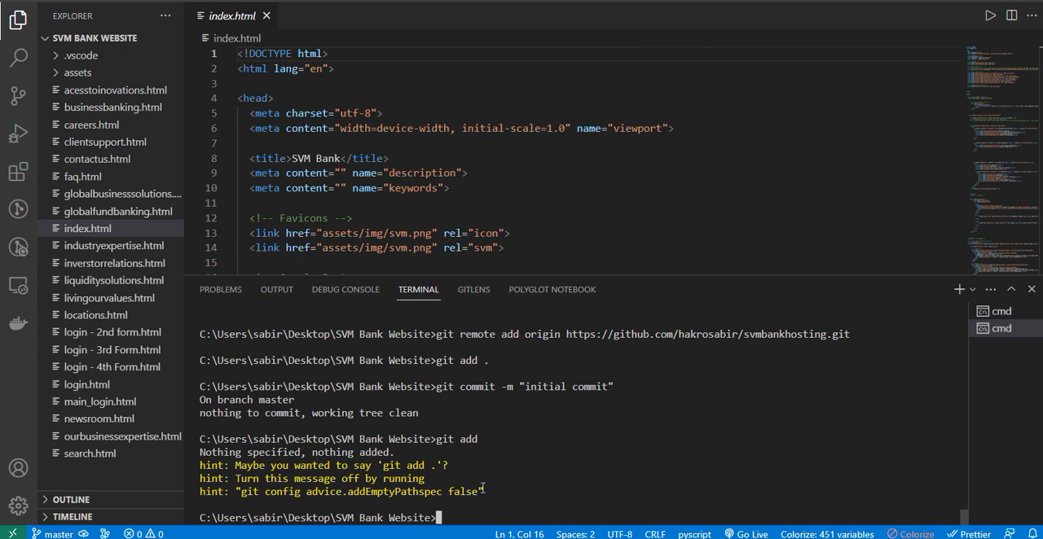
pyautogui.write('git stat')
pyautogui.write('us')
pyautogui.press('Return')
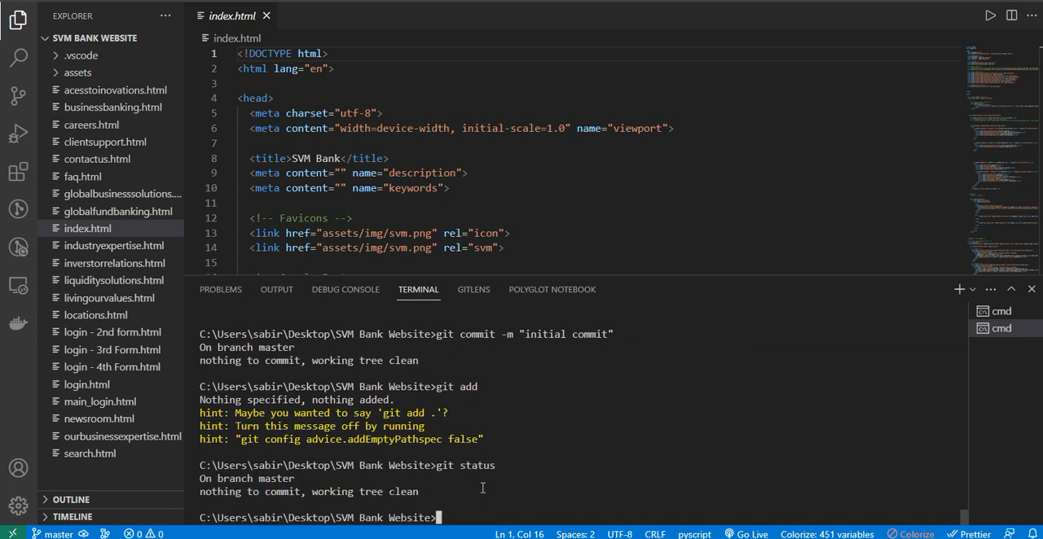
# - Stage the whole project folder once more with git add
pyautogui.write('git add.')
pyautogui.press('Return')
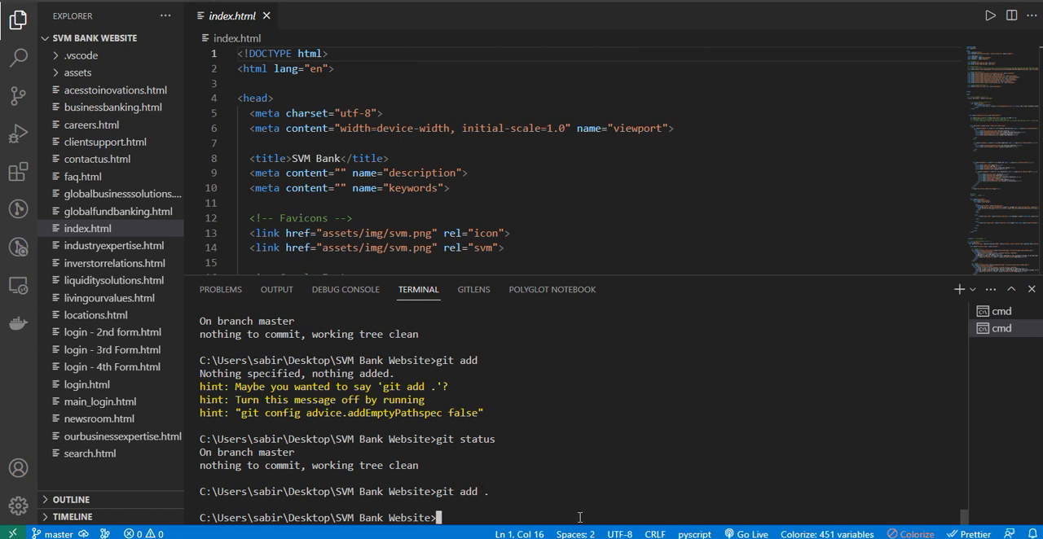
# - Run git commit -m again with the message "initial commit"
pyautogui.write('git commit =')
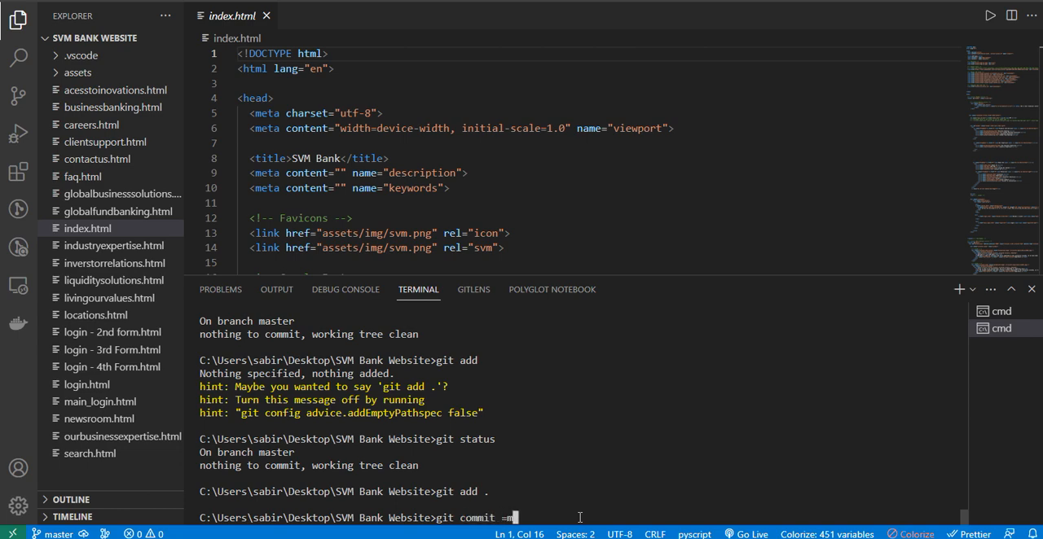
pyautogui.press('BackSpace')
pyautogui.write('-m')
pyautogui.write(' "')
pyautogui.write('ini')
pyautogui.write('tial ')
pyautogui.write('commit')
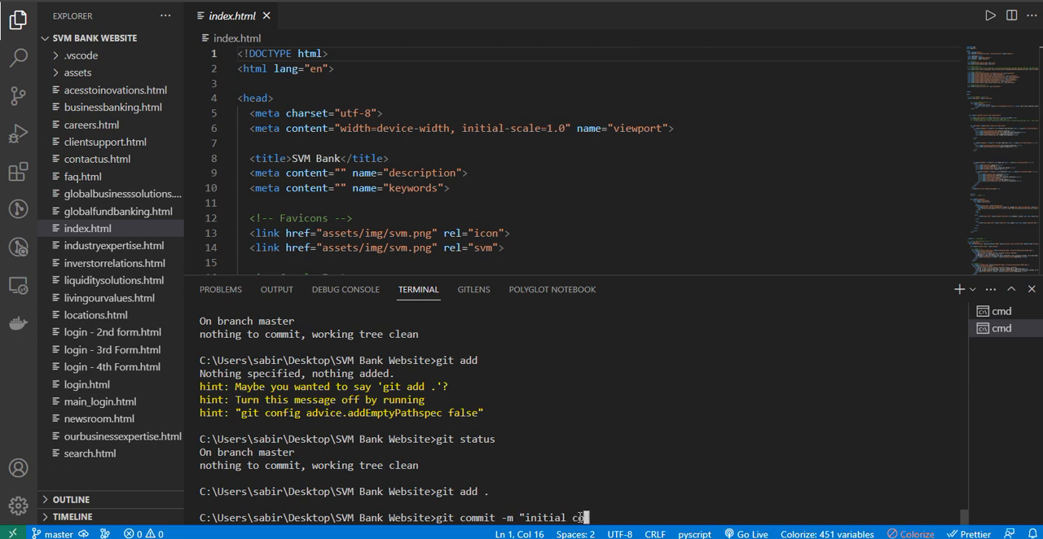
pyautogui.press('Return')
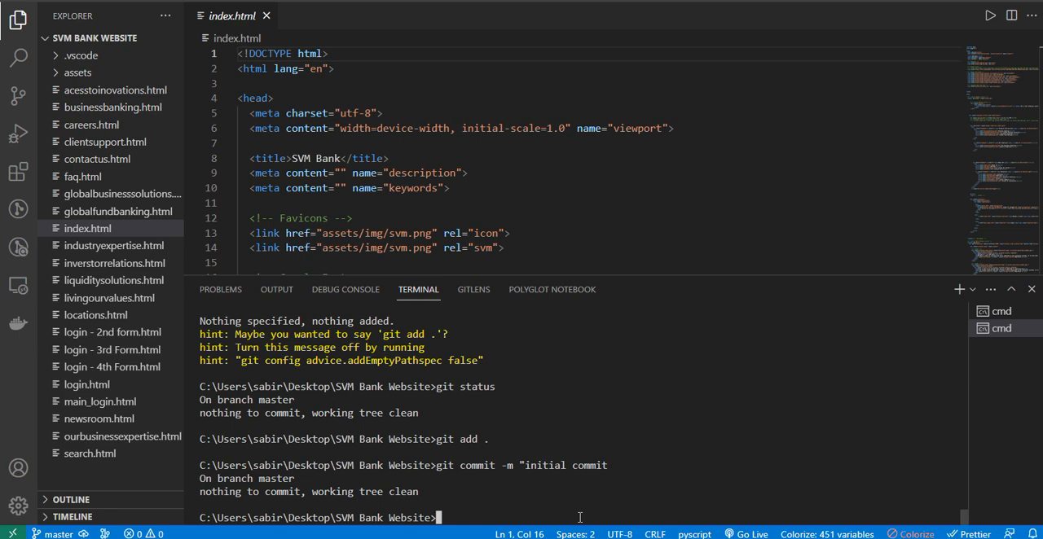
# - Push the commit to the GitHub remote with git push -u origin master
pyautogui.write('git push -u origin ')
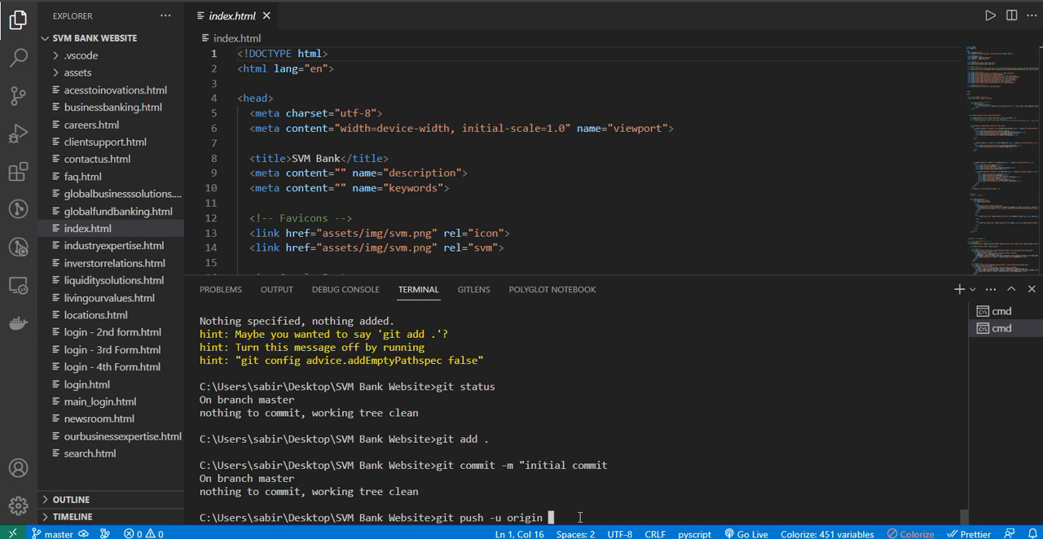
pyautogui.write('master')
pyautogui.press('Return')
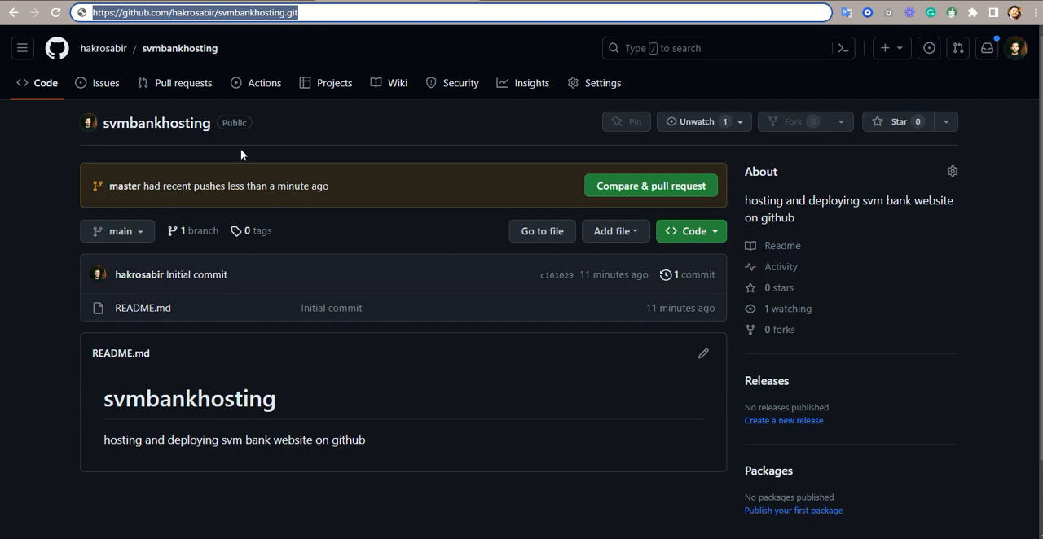
# - Switch to the svmbankhosting repository in the browser and look through the suggested workflows under GitHub Actions
pyautogui.click(265, 85)
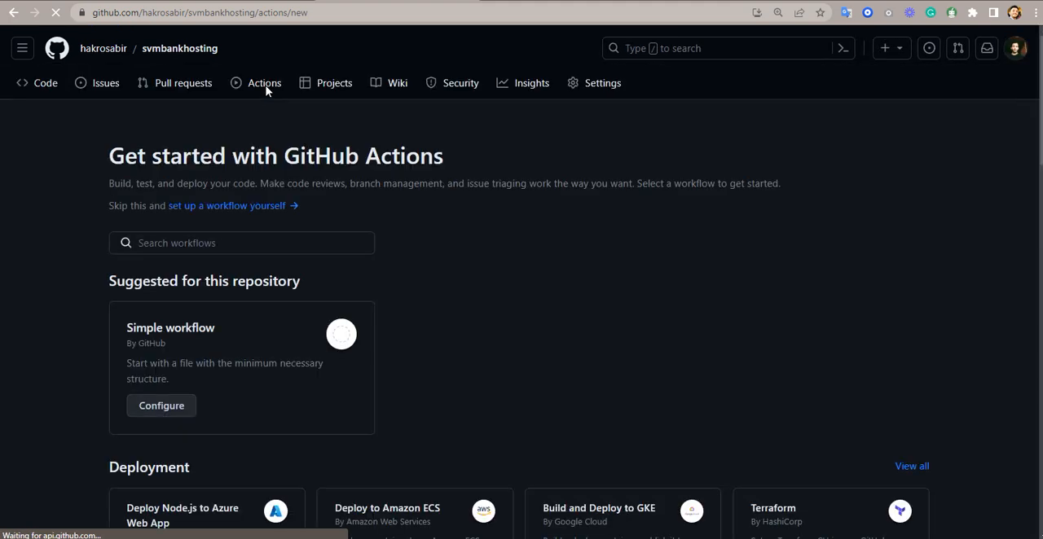
pyautogui.scroll(-4, 412, 139)
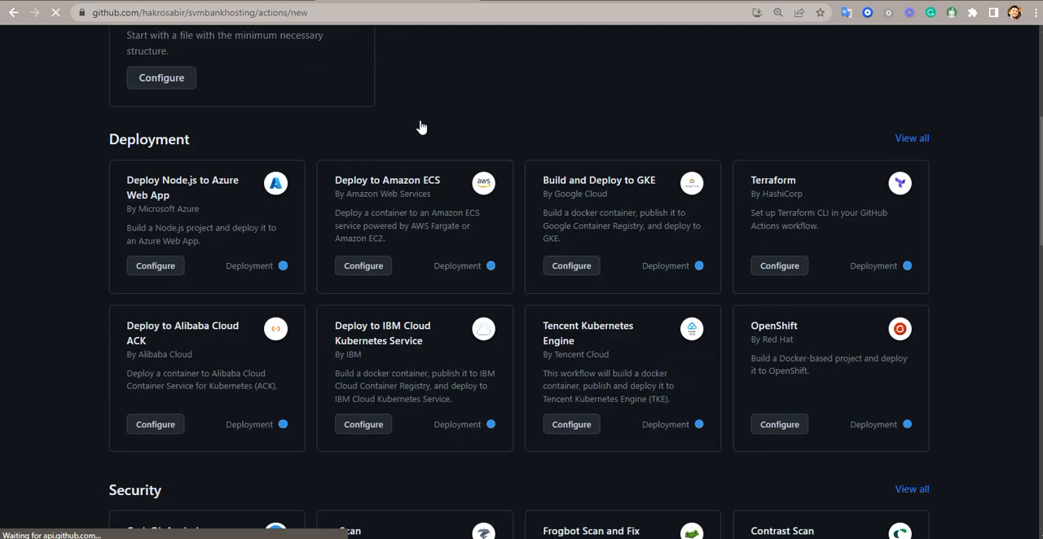
pyautogui.scroll(-3, 423, 130)
pyautogui.scroll(7, 424, 122)
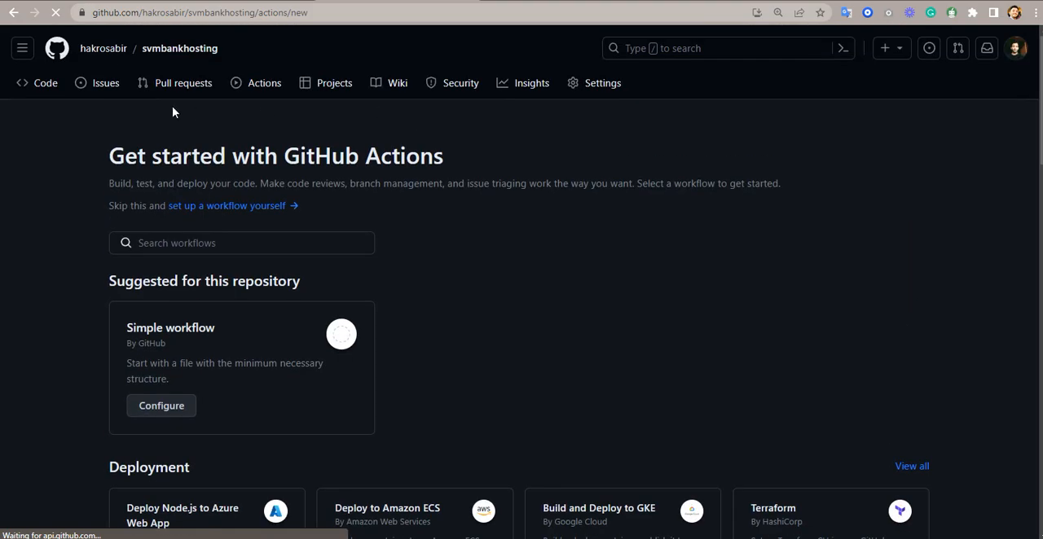
# - Show the repository's code on the master branch and review the list of pushed website files
pyautogui.click(51, 86)
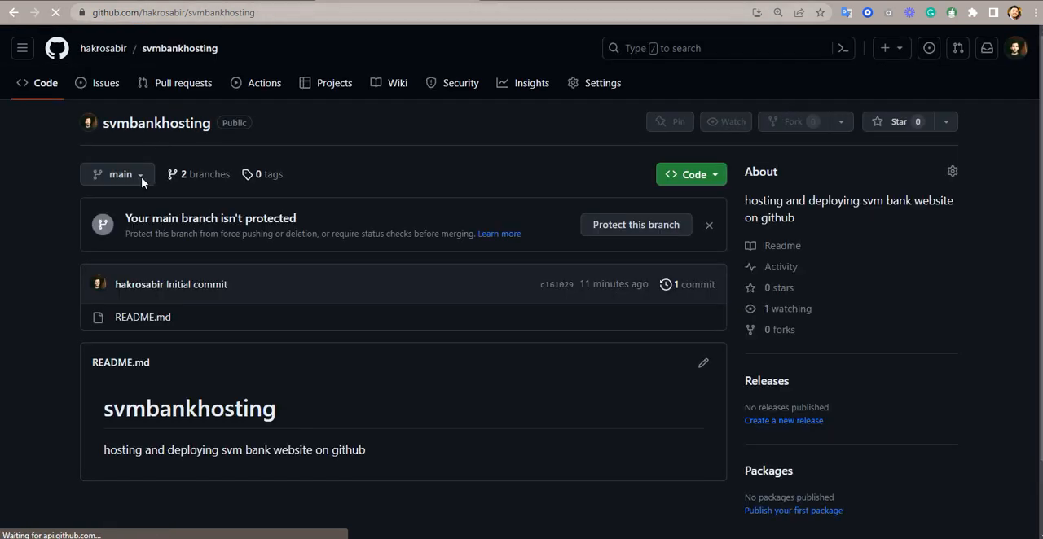
pyautogui.click(139, 176)
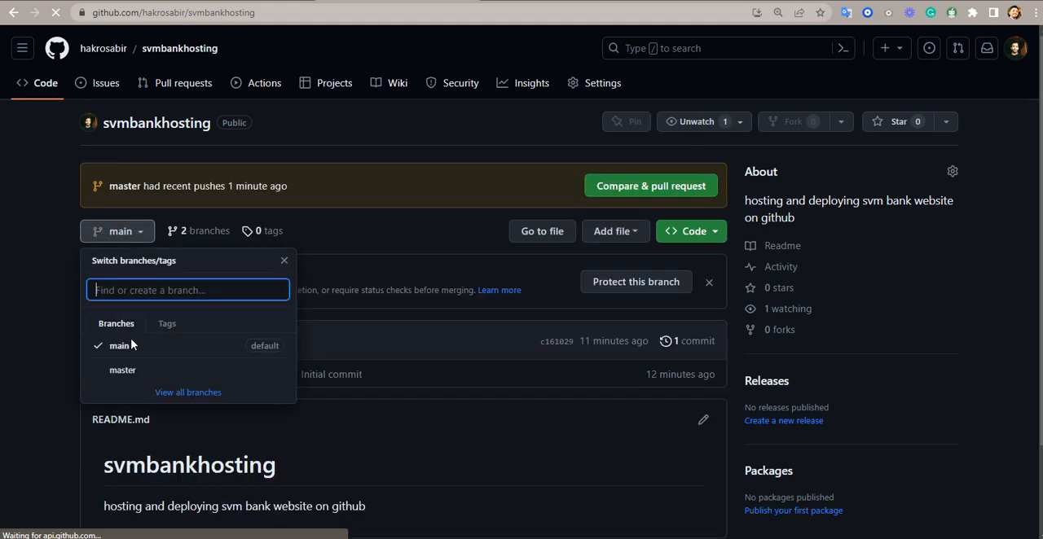
pyautogui.click(122, 373)
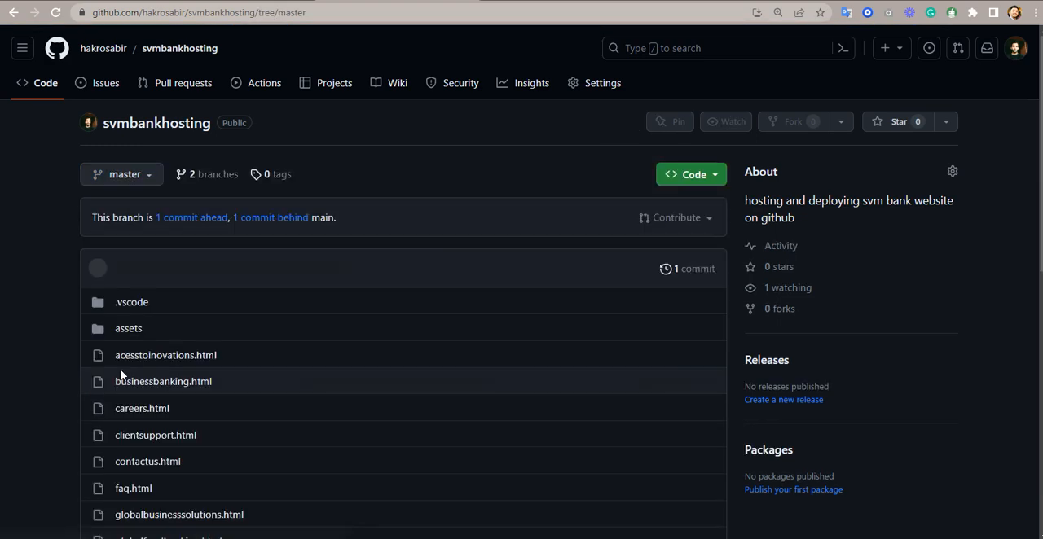
pyautogui.scroll(-1, 241, 285)
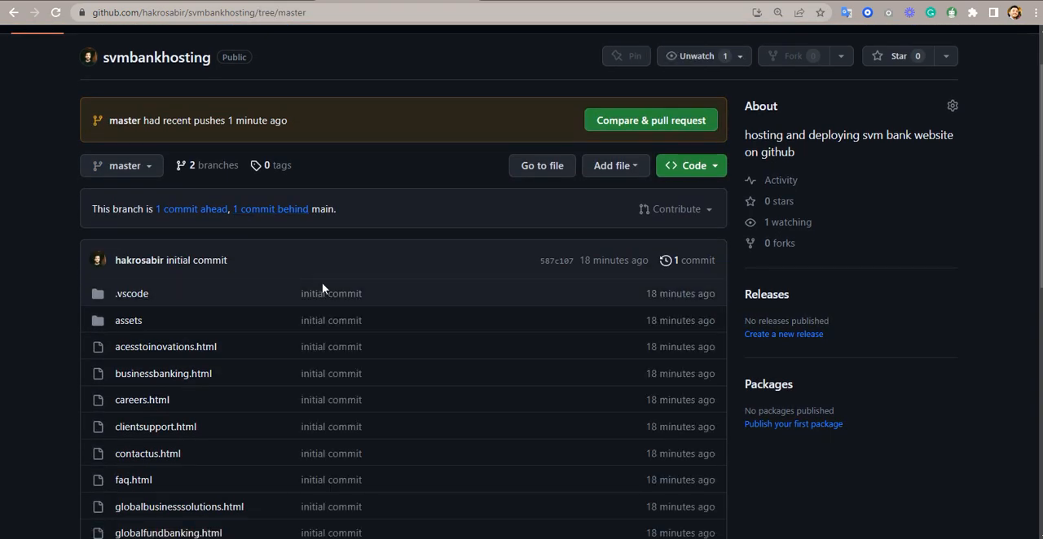
pyautogui.scroll(-2, 322, 288)
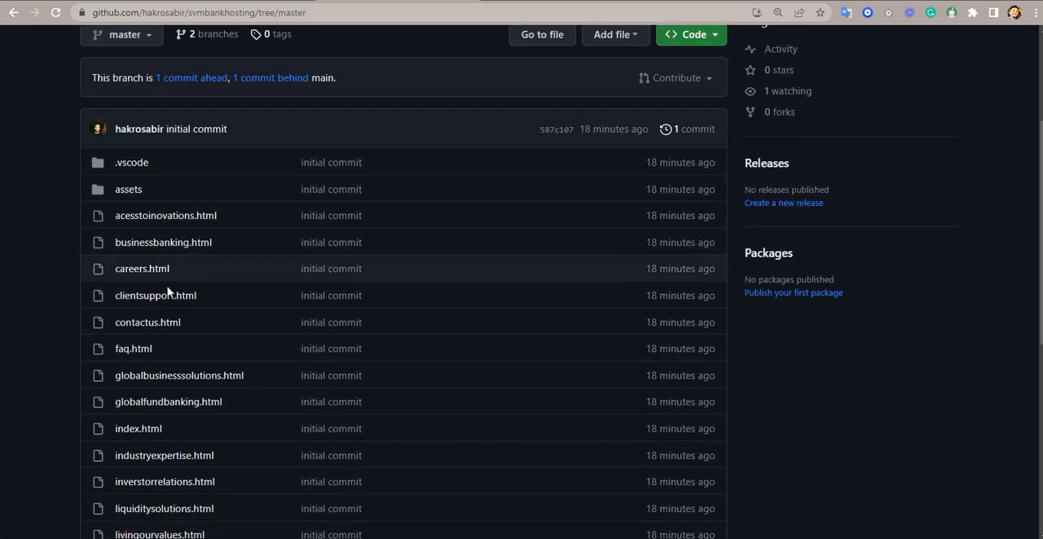
pyautogui.scroll(-3, 182, 317)
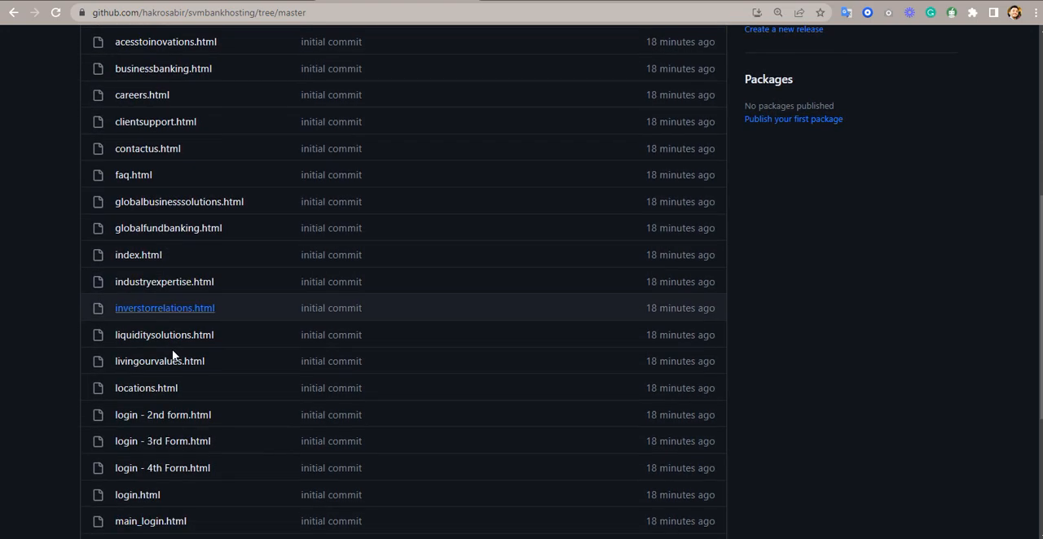
pyautogui.scroll(-3, 168, 367)
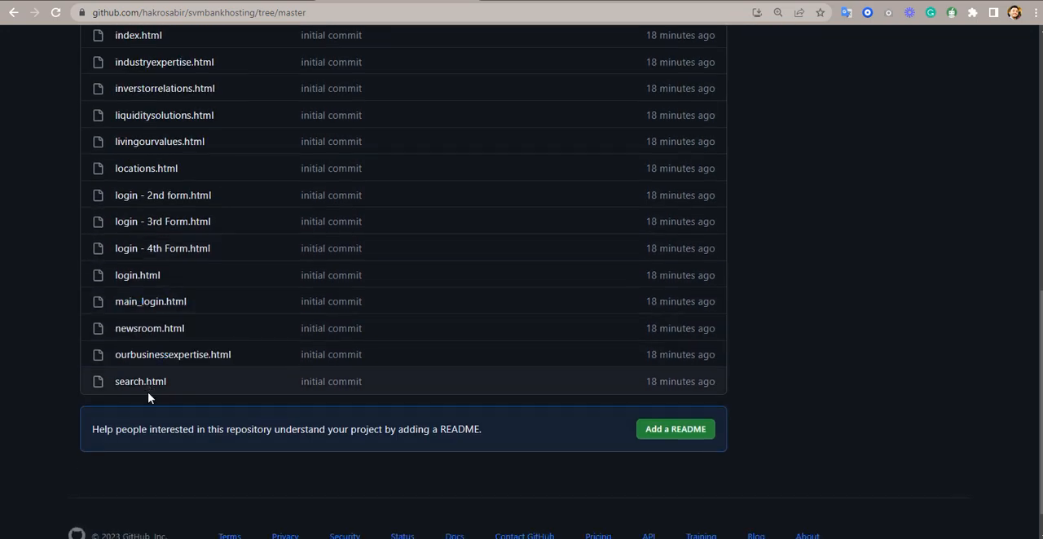
pyautogui.scroll(8, 149, 397)
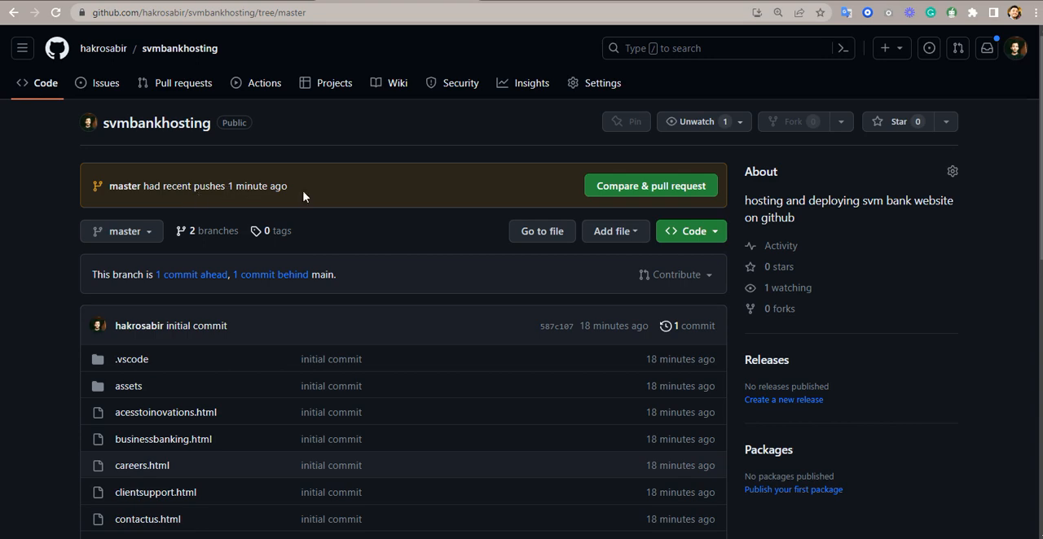
# - Open the GitHub Pages section of the repository's settings
pyautogui.click(591, 88)
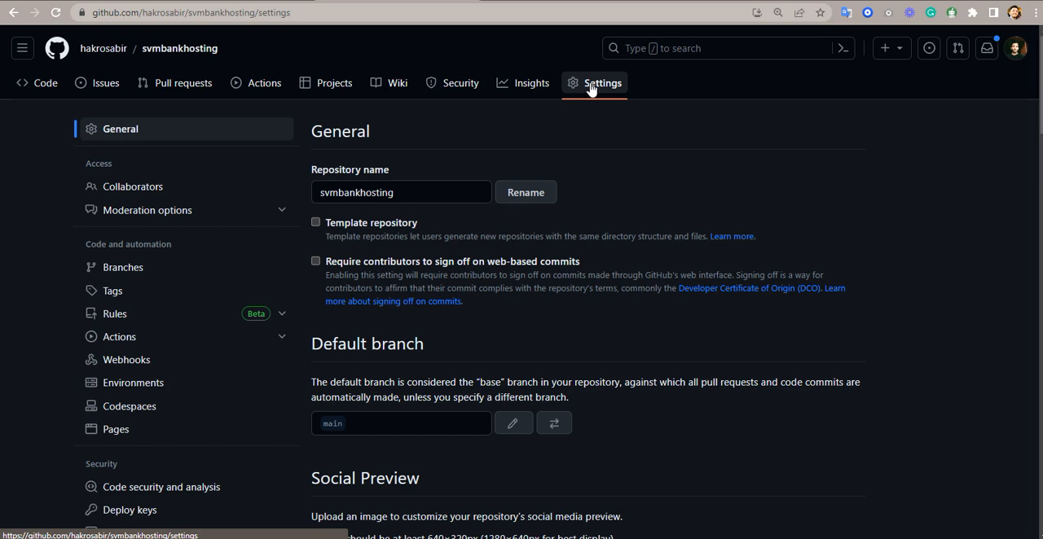
pyautogui.scroll(-3, 263, 204)
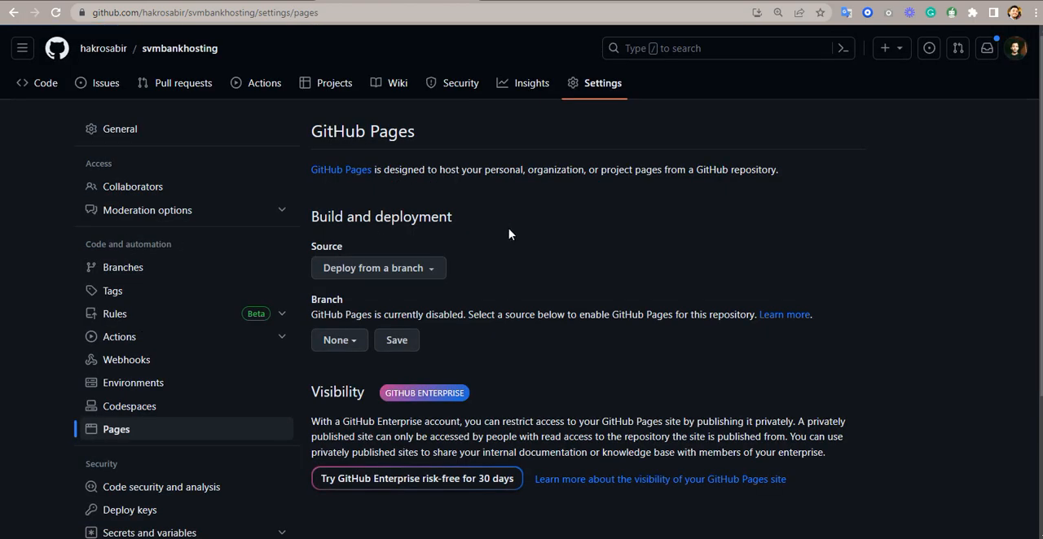
pyautogui.scroll(-3, 508, 234)
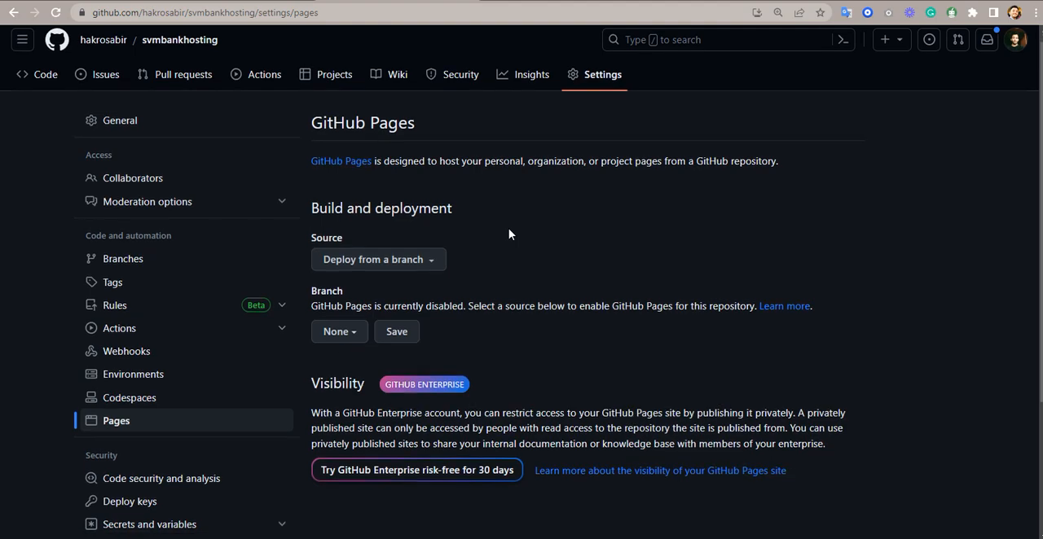
pyautogui.scroll(3, 508, 233)
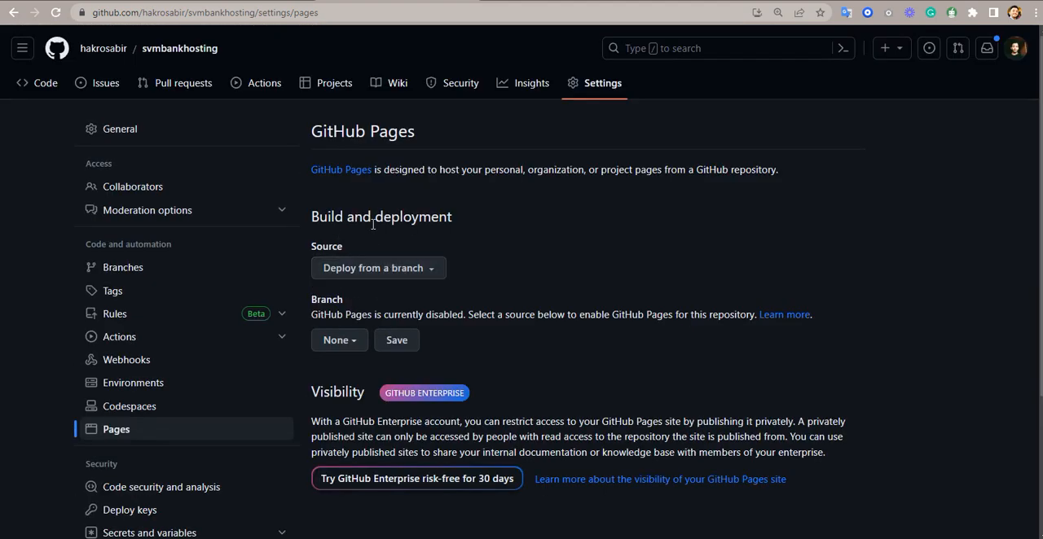
# - Keep Deploy from a branch as the GitHub Pages source, choose the master branch with the / (root) folder, and save
pyautogui.click(406, 263)
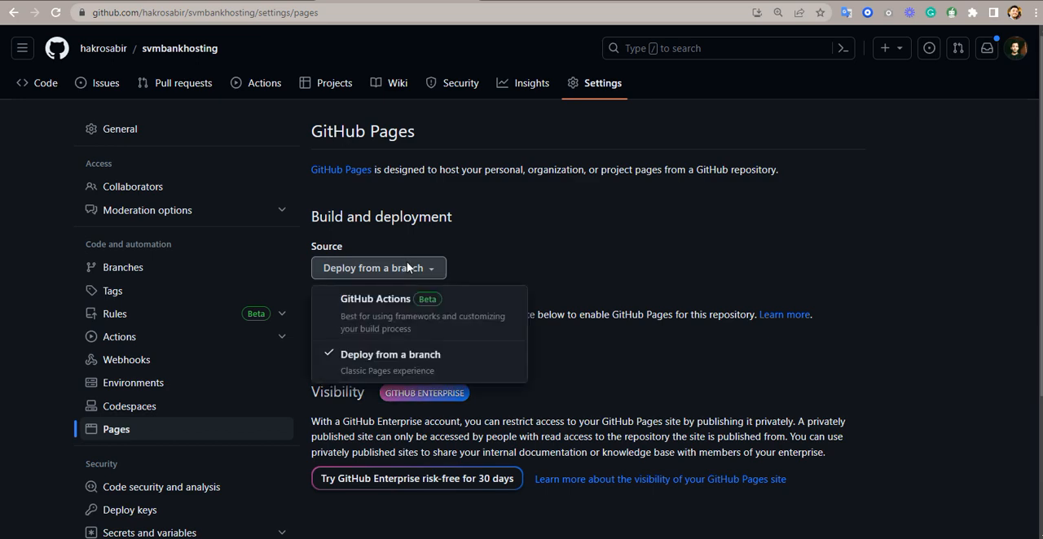
pyautogui.click(407, 263)
pyautogui.scroll(-1, 331, 237)
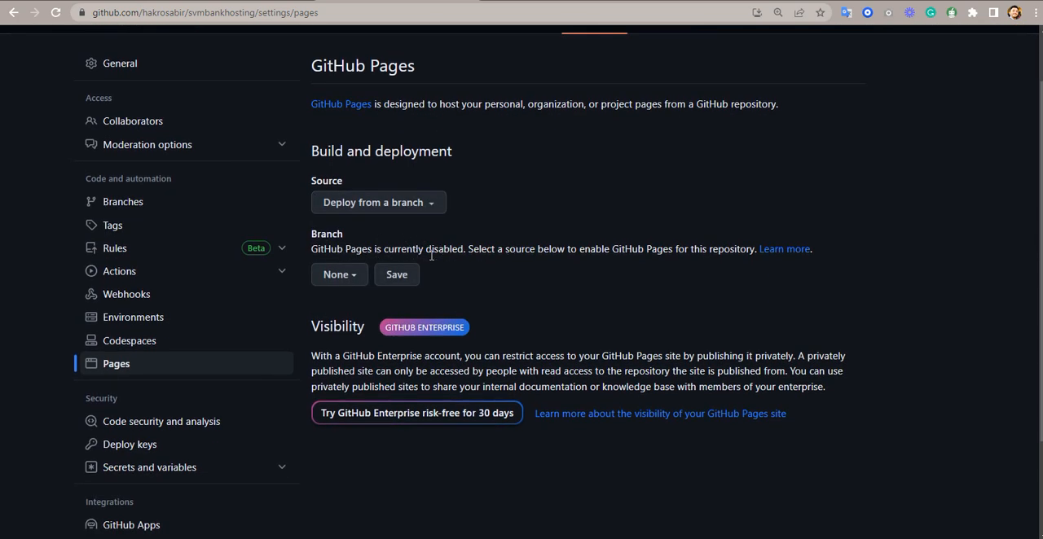
pyautogui.click(344, 277)
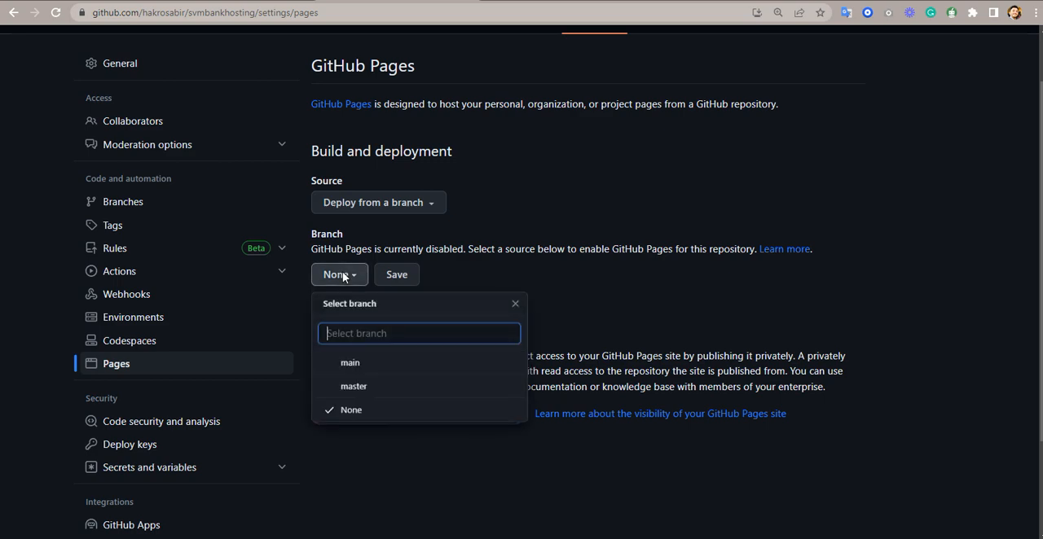
pyautogui.click(371, 392)
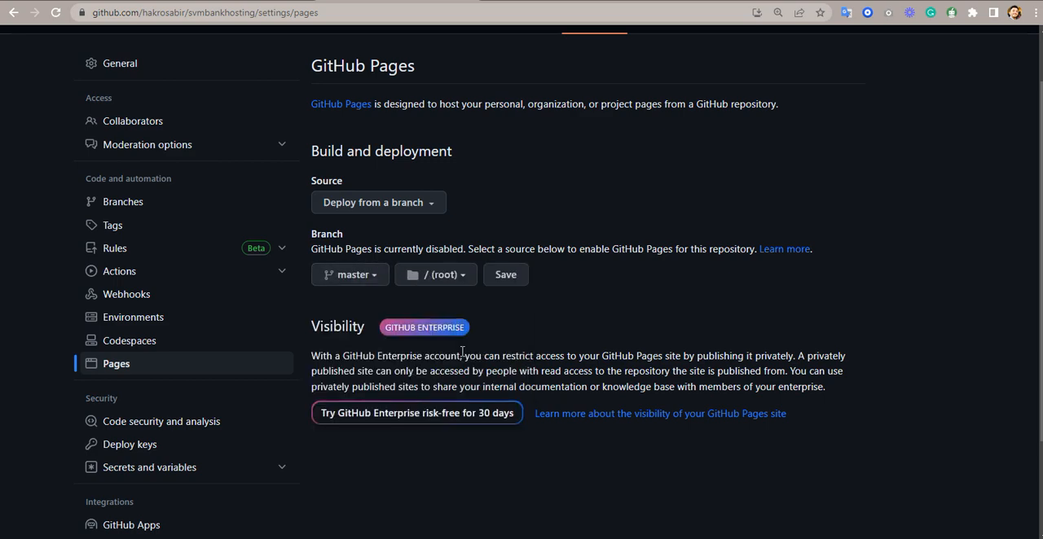
pyautogui.click(505, 277)
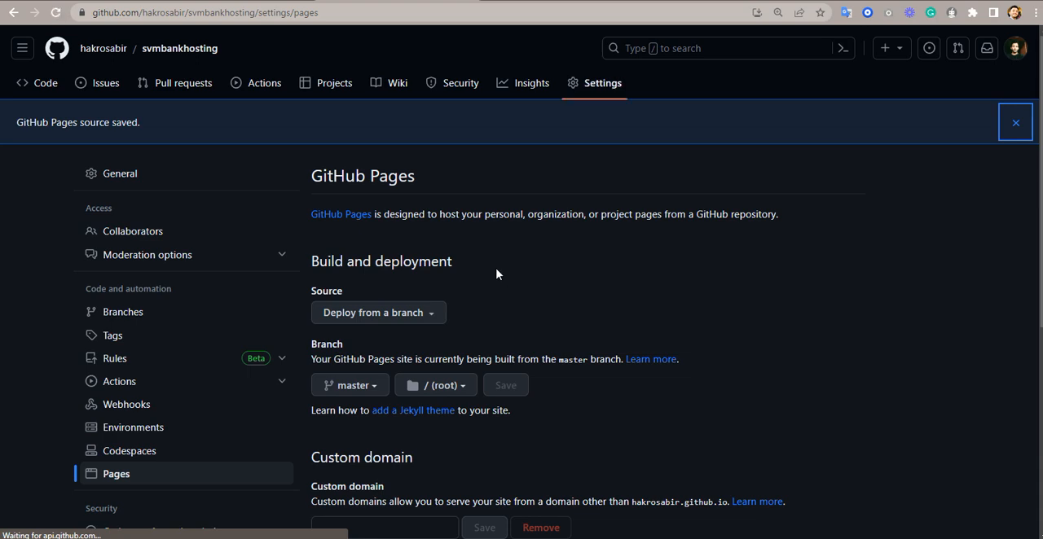
# - Try to save svmbankhosting as the custom domain of the GitHub Pages site
pyautogui.scroll(-1, 501, 277)
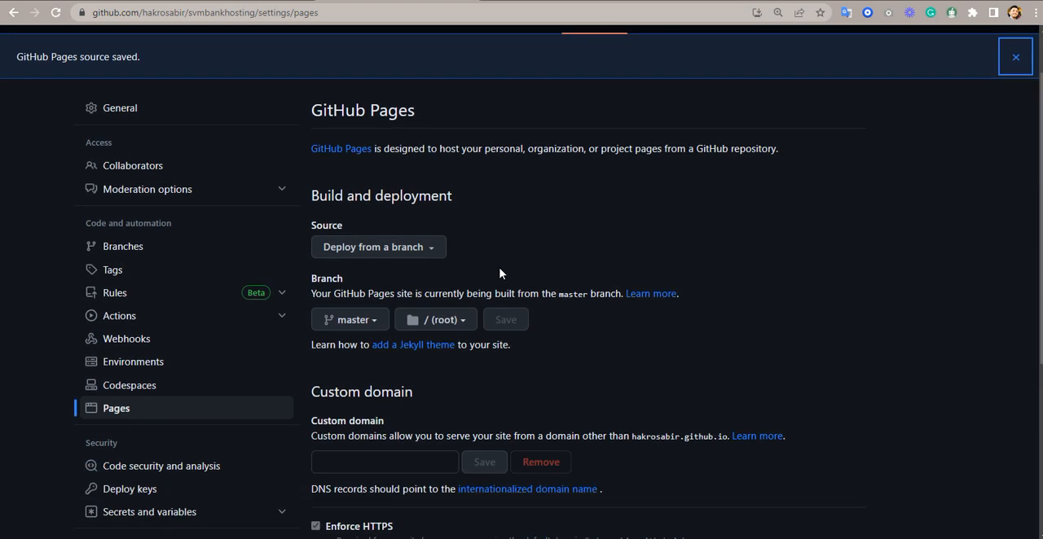
pyautogui.scroll(-2, 501, 273)
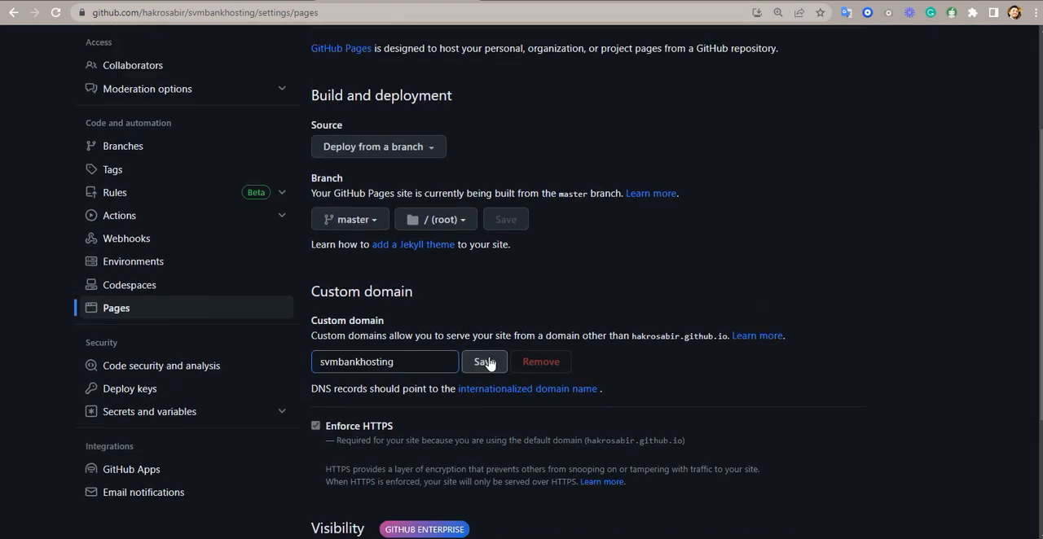
pyautogui.click(489, 363)
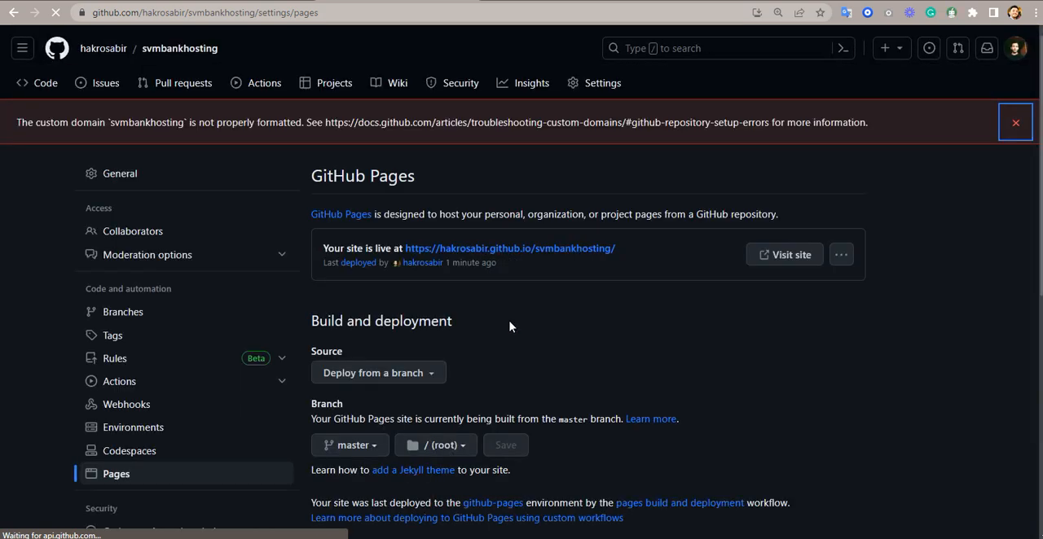
# - Review the GitHub Pages deployment status and open the published svmbankhosting site from its live link
pyautogui.scroll(-1, 509, 327)
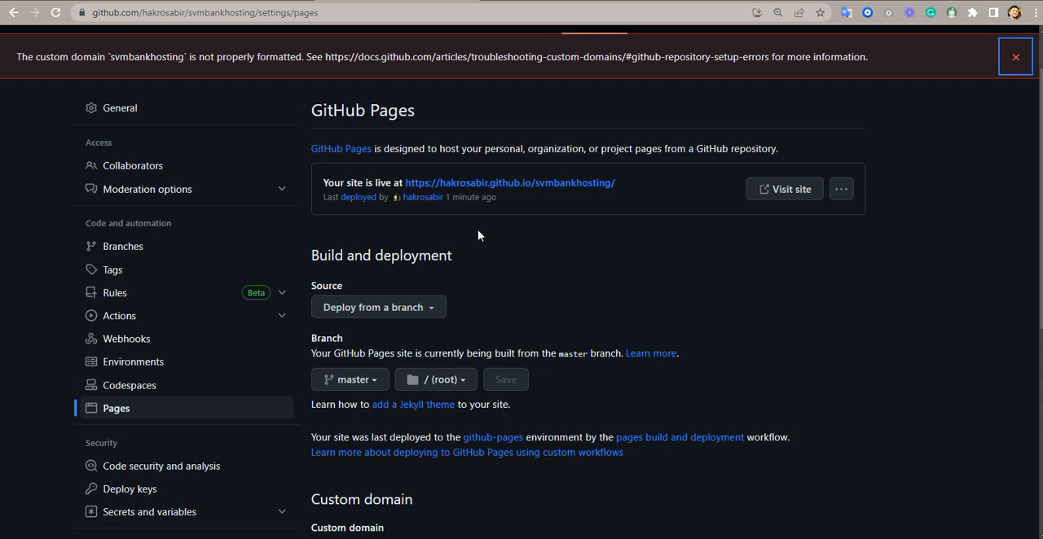
pyautogui.scroll(-1, 477, 231)
pyautogui.scroll(1, 477, 231)
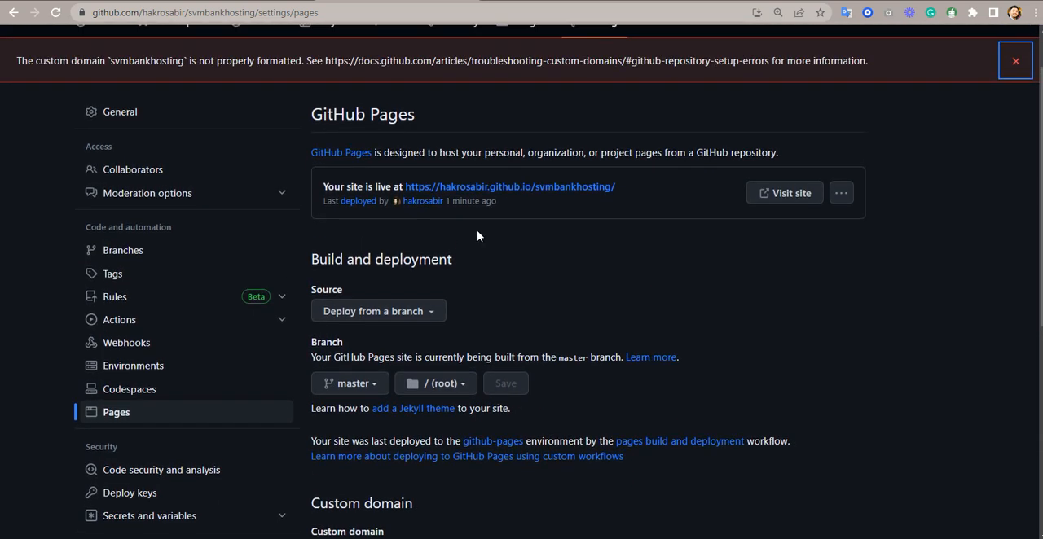
pyautogui.scroll(1, 476, 230)
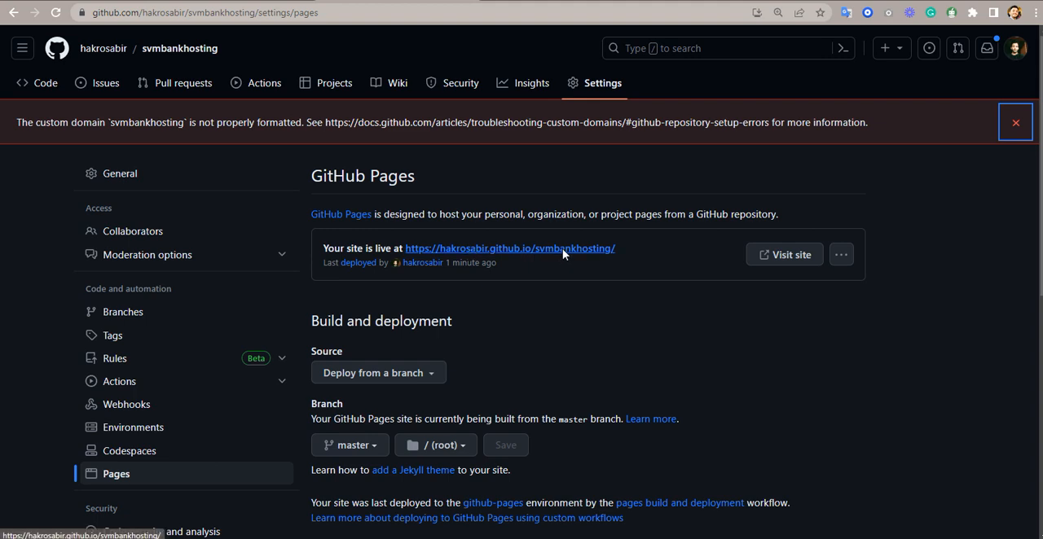
pyautogui.click(525, 250)
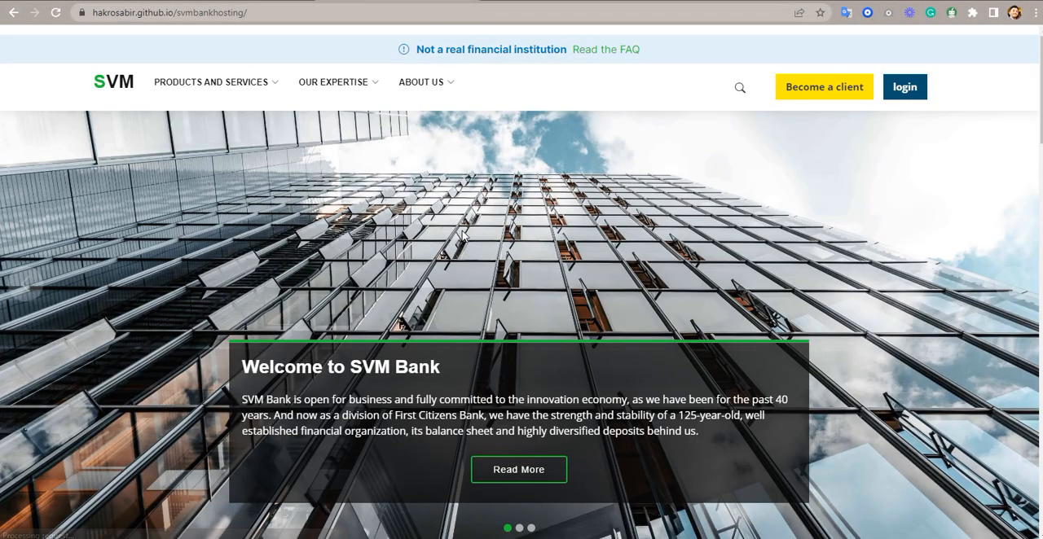
# - Look through the hosted SVM Bank homepage and open its Business Banking page under Products and Services
pyautogui.scroll(-3, 469, 178)
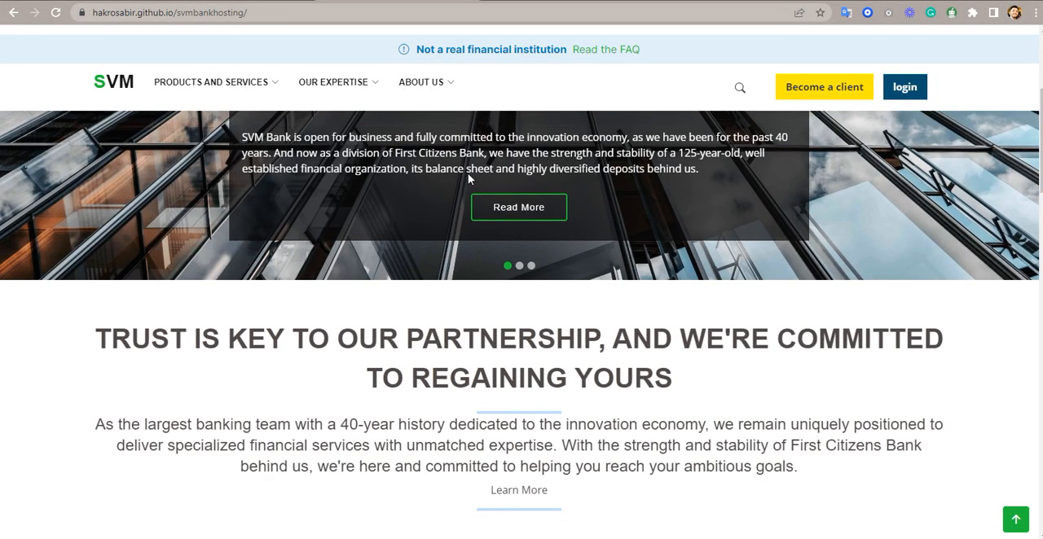
pyautogui.scroll(-6, 469, 178)
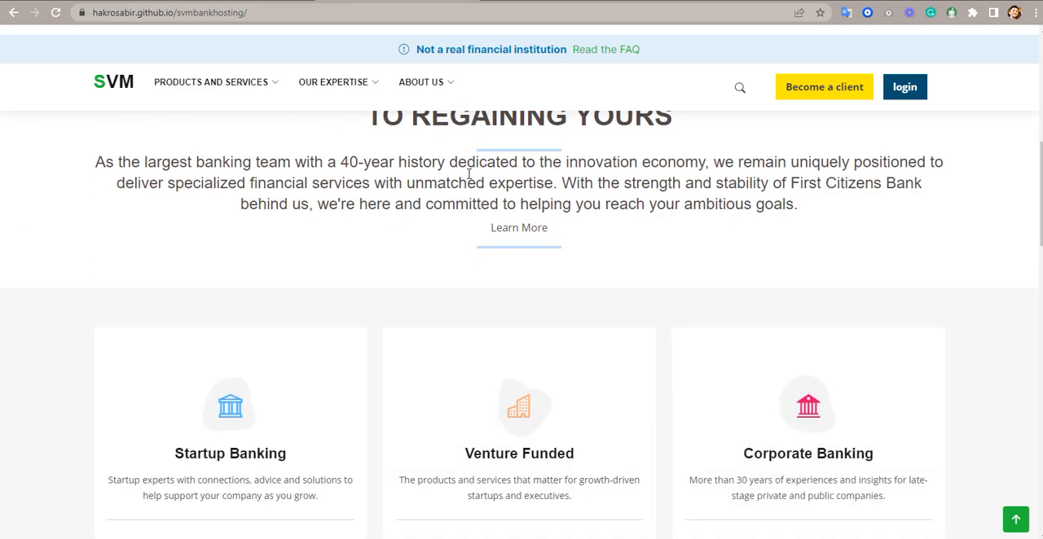
pyautogui.scroll(-5, 467, 178)
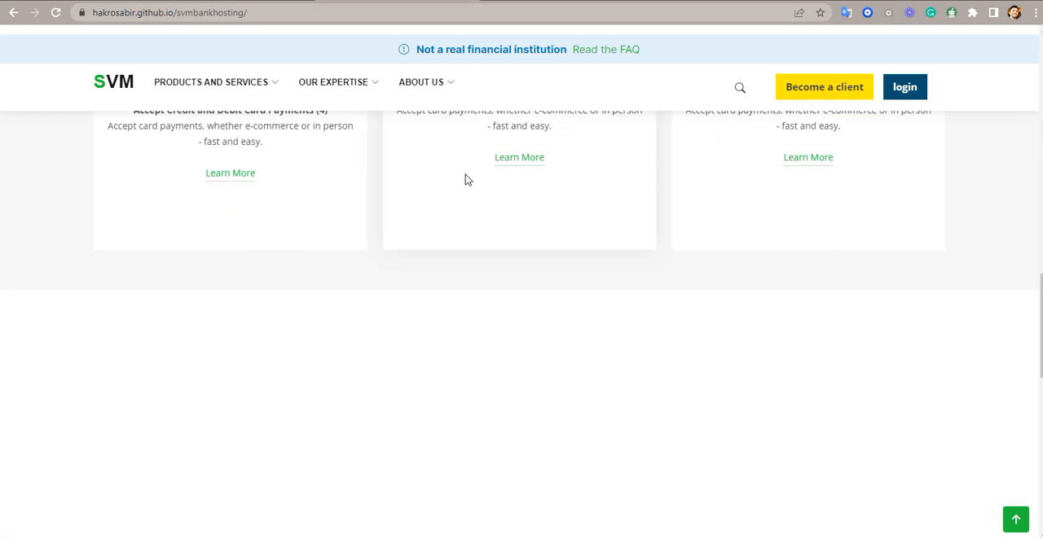
pyautogui.scroll(-2, 465, 177)
pyautogui.scroll(-8, 440, 188)
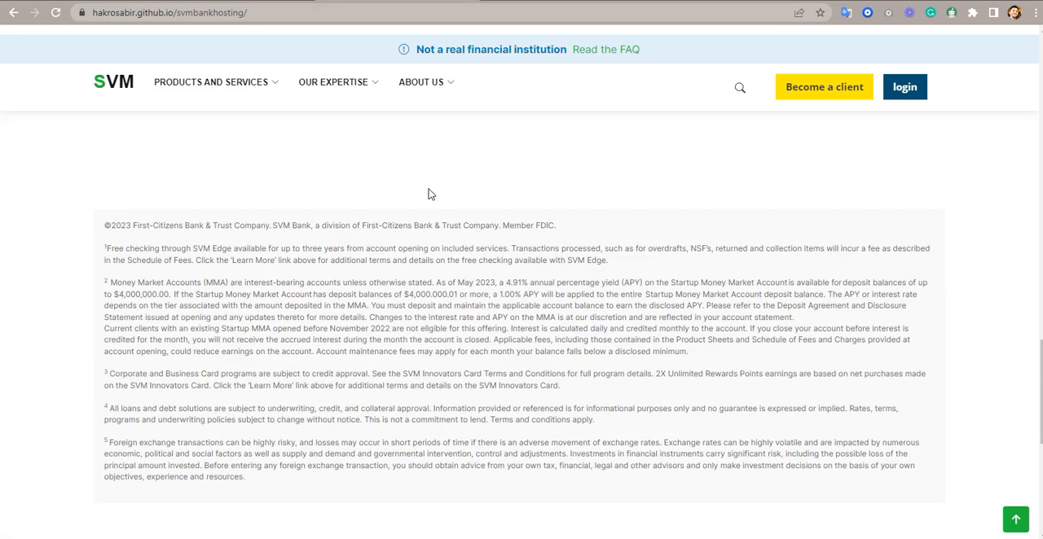
pyautogui.scroll(10, 429, 196)
pyautogui.scroll(15, 427, 189)
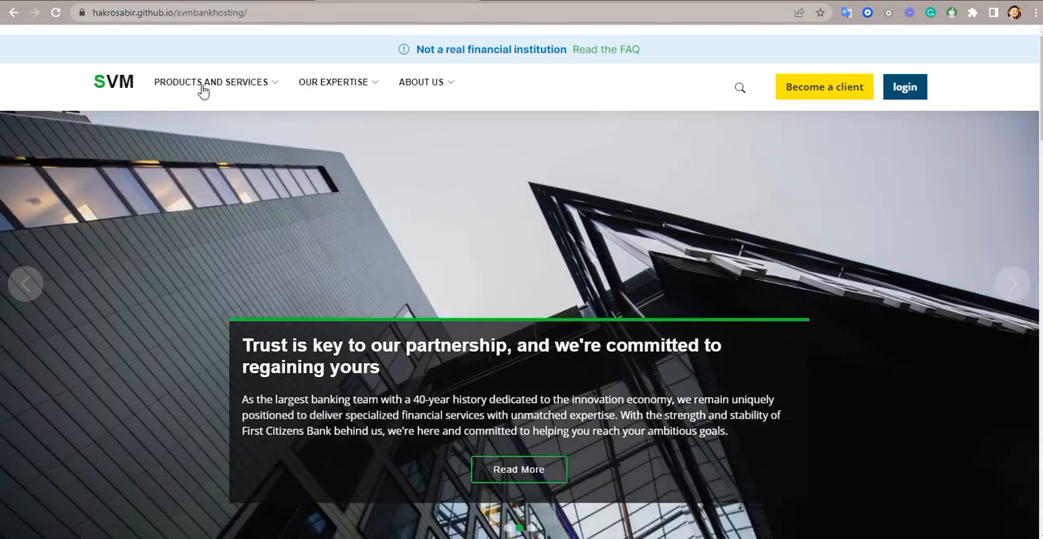
pyautogui.click(203, 89)
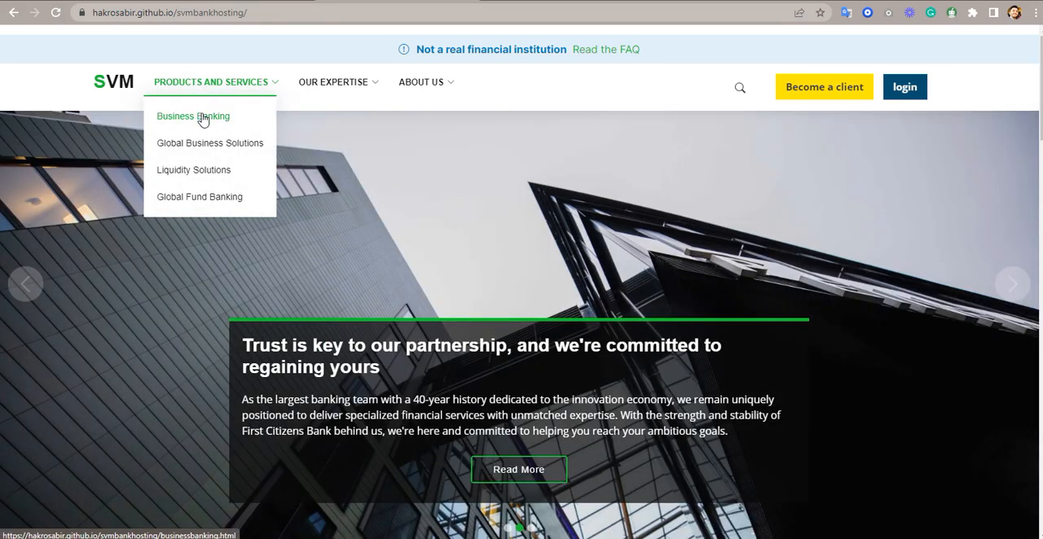
pyautogui.click(203, 116)
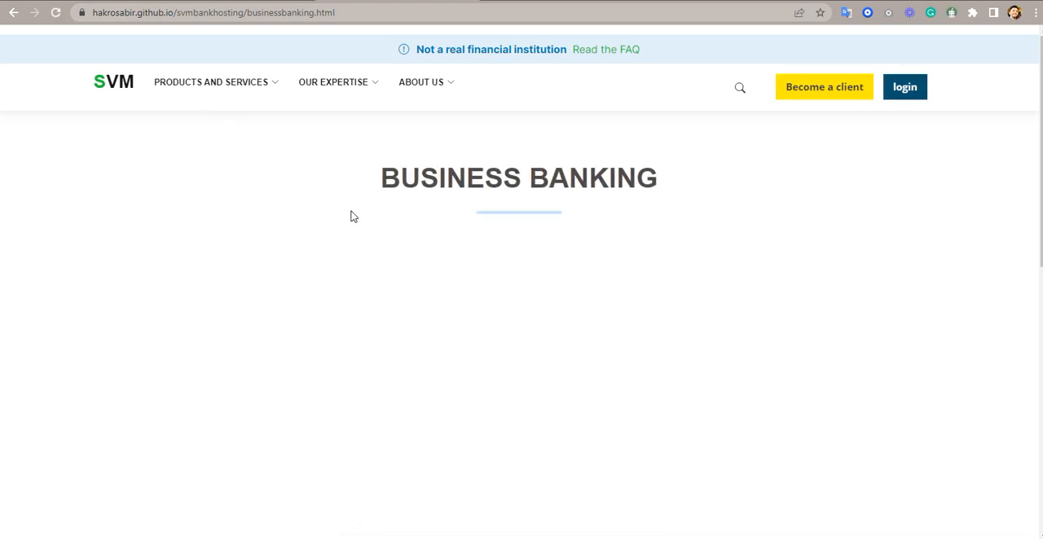
# - Look over the Business Banking page, open the site's FAQ page and expand the question "What will happen to the SVM Bank name?"
pyautogui.scroll(-5, 351, 215)
pyautogui.scroll(5, 359, 195)
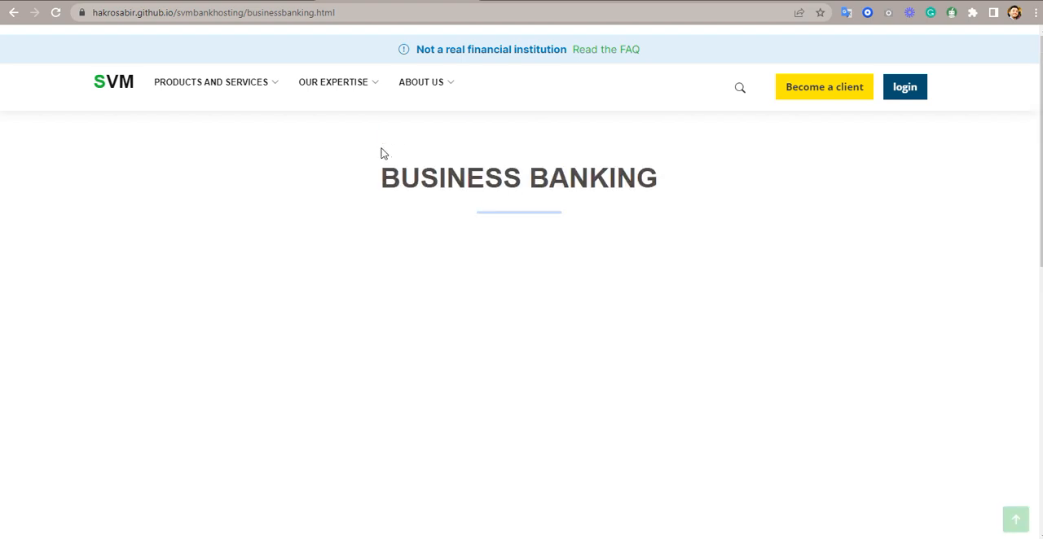
pyautogui.click(602, 53)
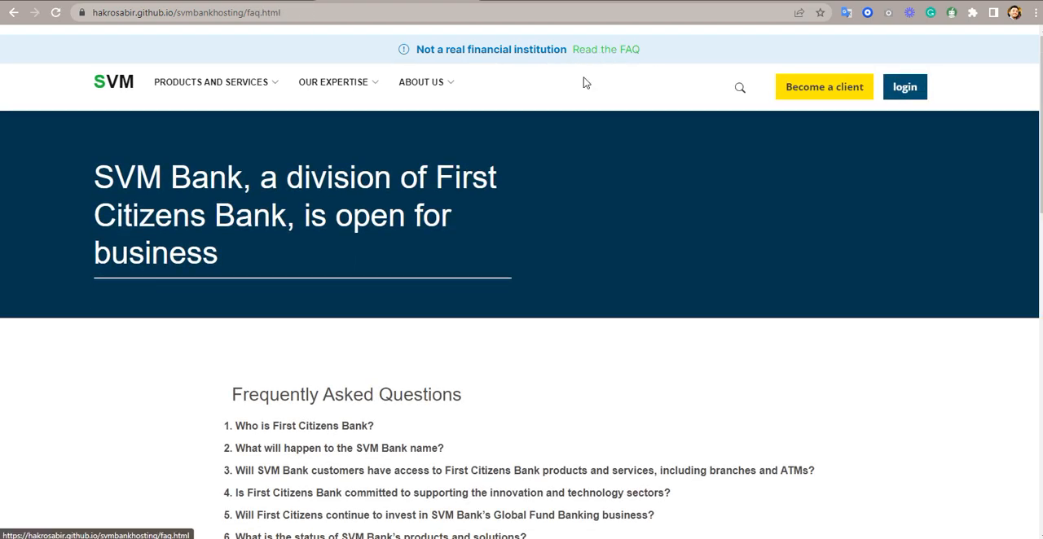
pyautogui.scroll(-1, 551, 163)
pyautogui.scroll(-1, 551, 163)
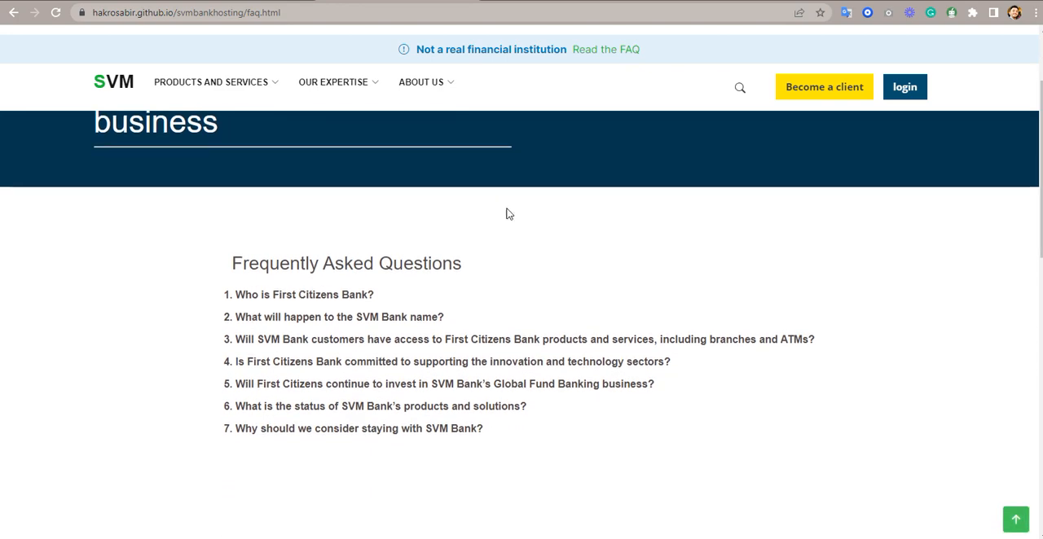
pyautogui.click(362, 318)
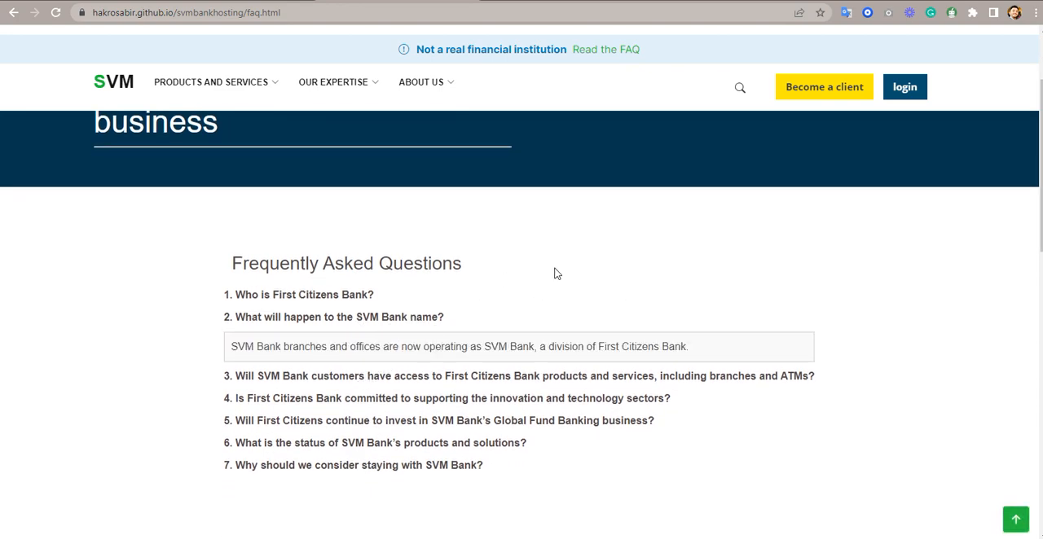
pyautogui.scroll(-7, 557, 273)
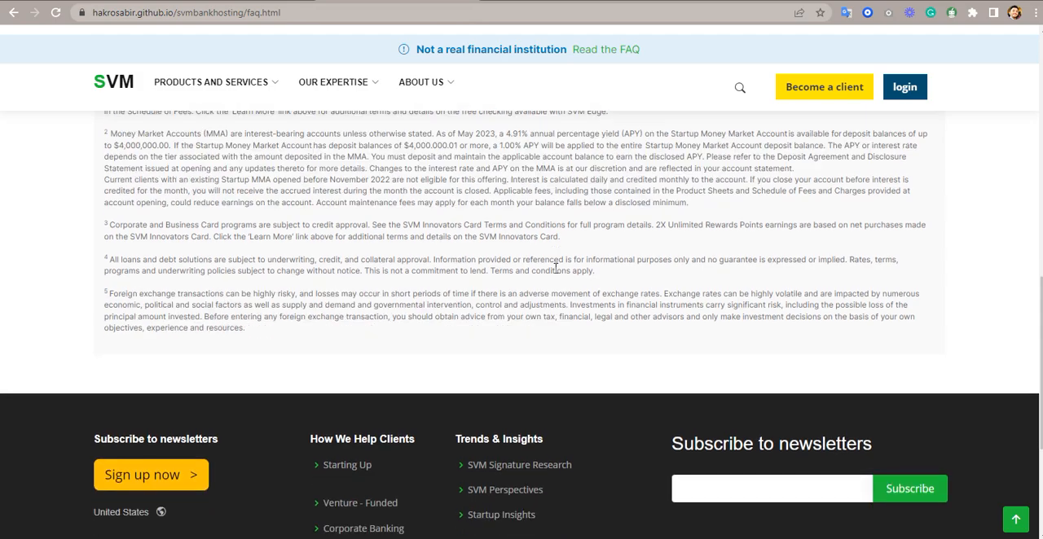
pyautogui.scroll(-1, 556, 271)
pyautogui.scroll(10, 554, 274)
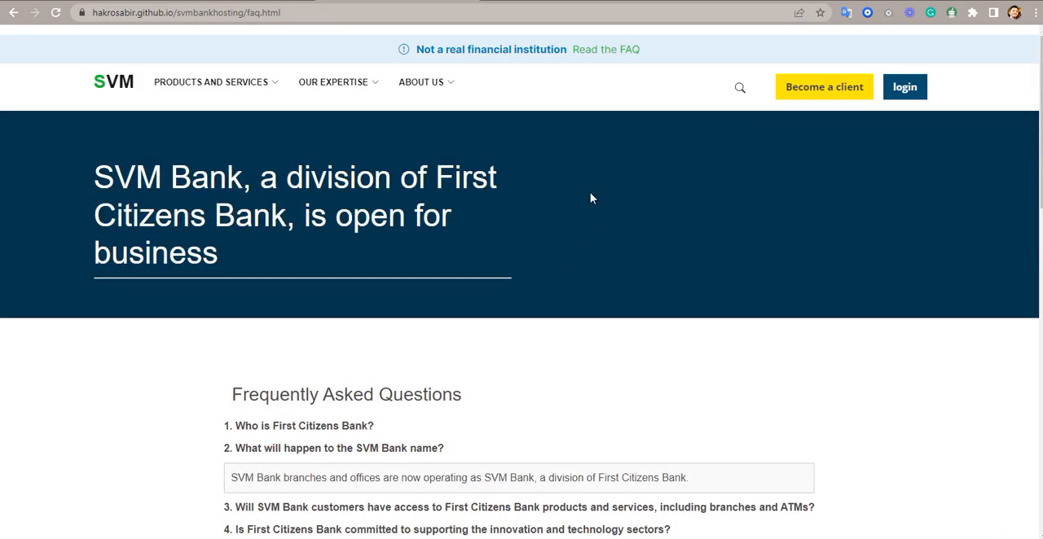
# - Open the Access to Innovations page from the Resources section of About Us and look it over
pyautogui.click(418, 85)
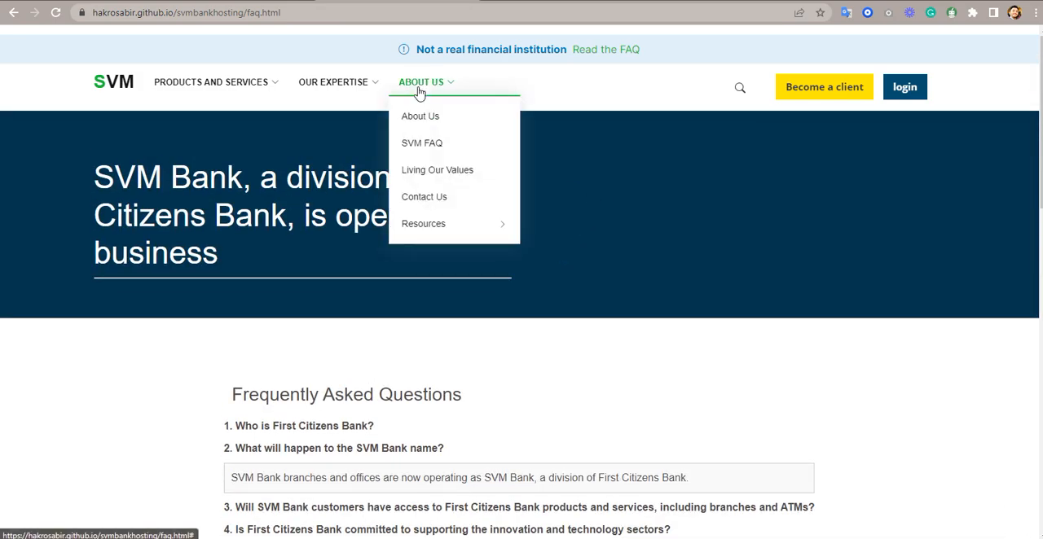
pyautogui.moveTo(428, 225)
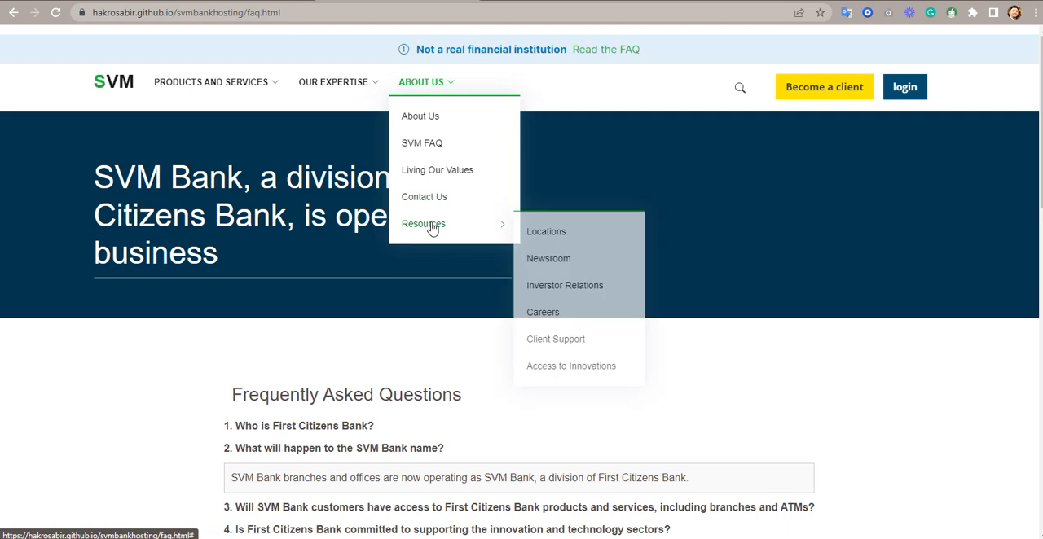
pyautogui.click(593, 372)
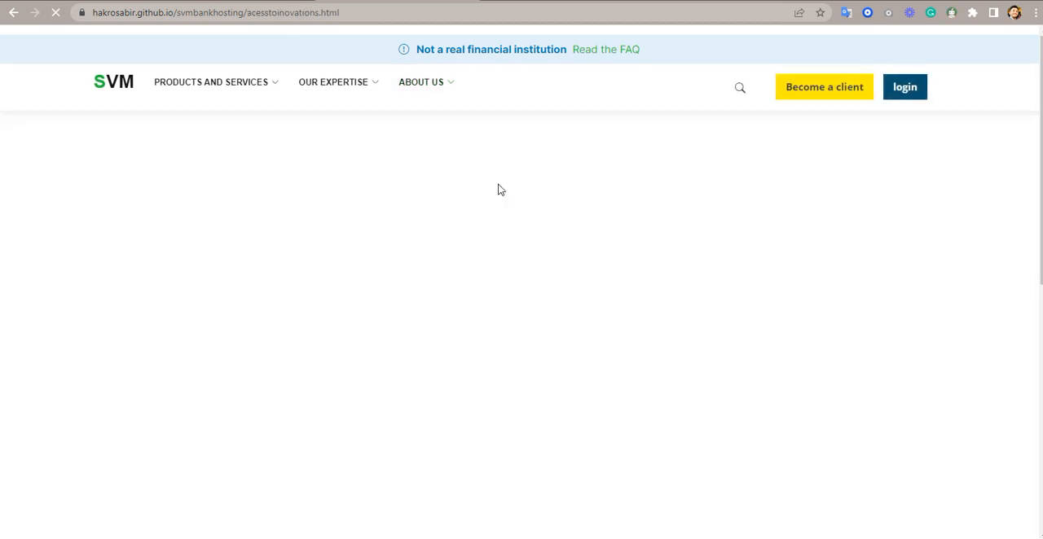
pyautogui.scroll(-2, 501, 190)
pyautogui.scroll(2, 501, 190)
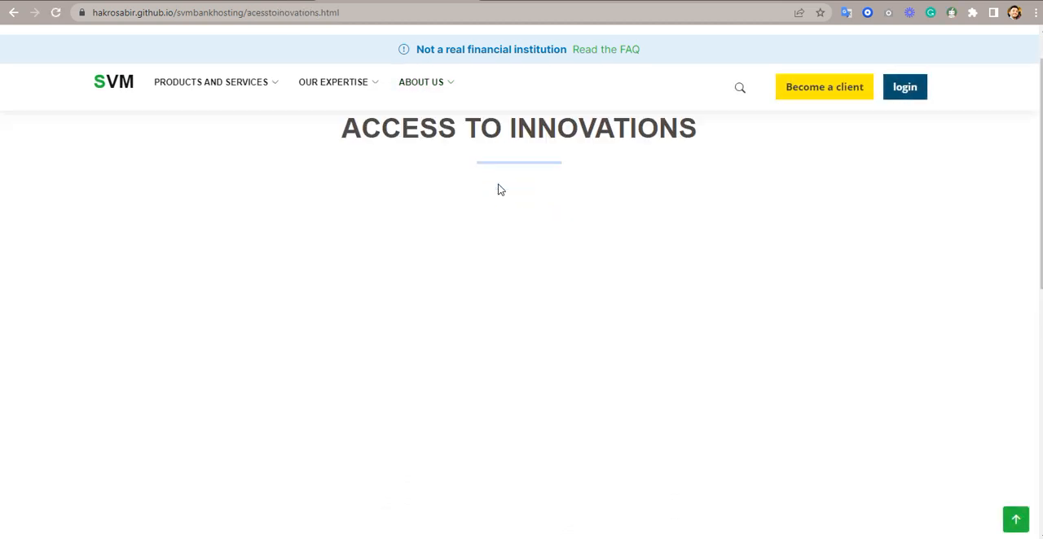
# - Open the Become a client page, review its Your Information form and continue to the Company Information form
pyautogui.click(787, 96)
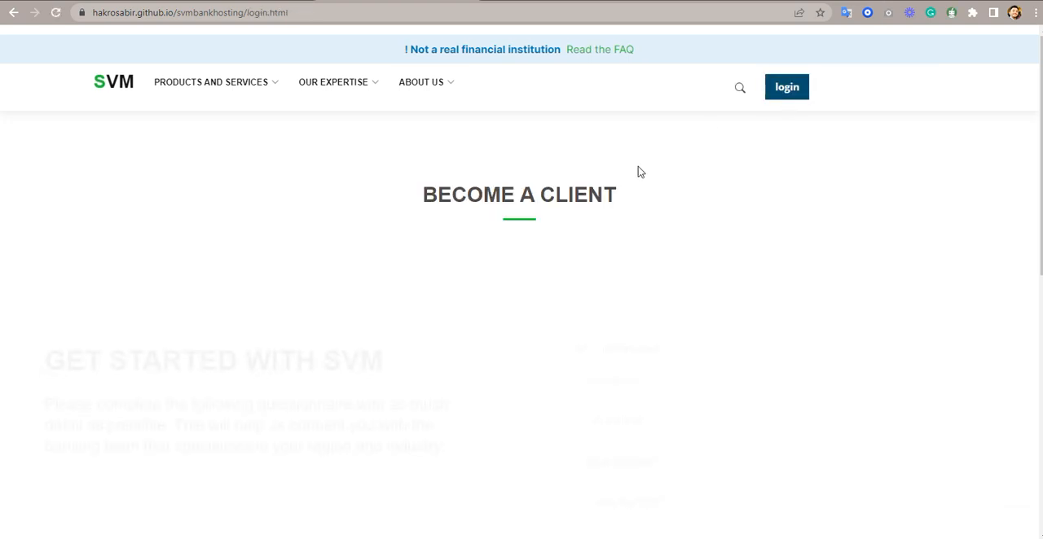
pyautogui.scroll(-2, 640, 171)
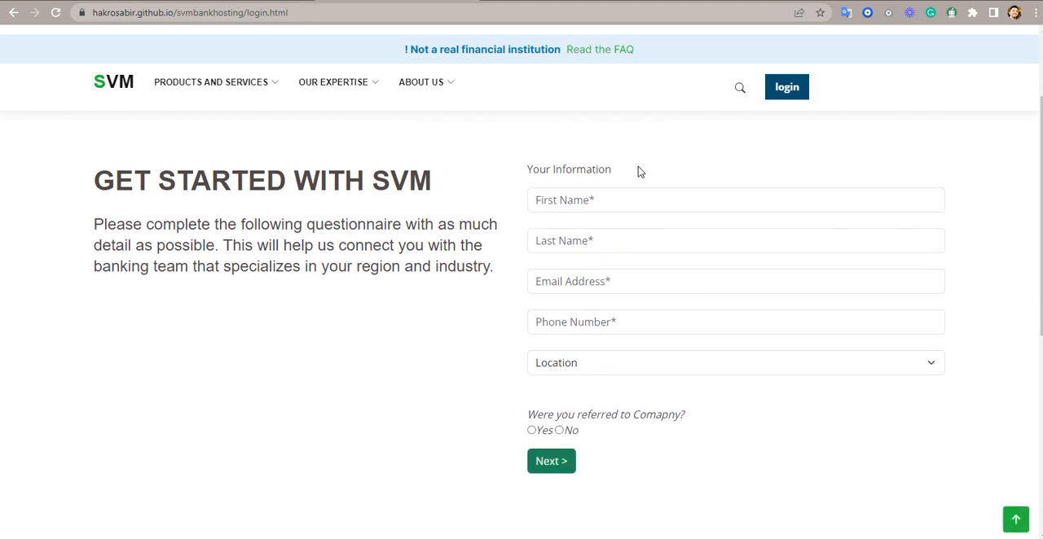
pyautogui.scroll(-3, 638, 171)
pyautogui.scroll(4, 638, 170)
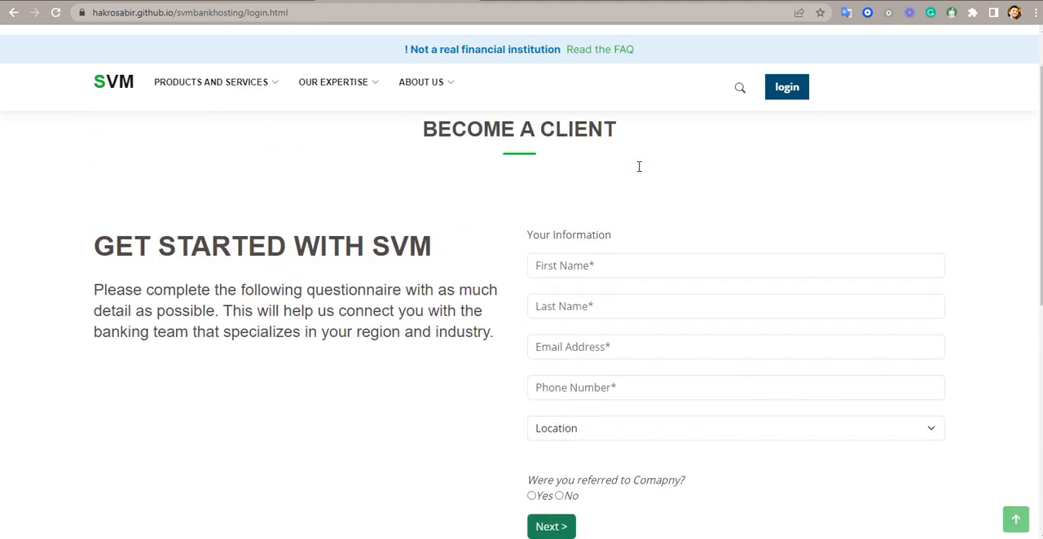
pyautogui.scroll(-1, 587, 310)
pyautogui.click(551, 463)
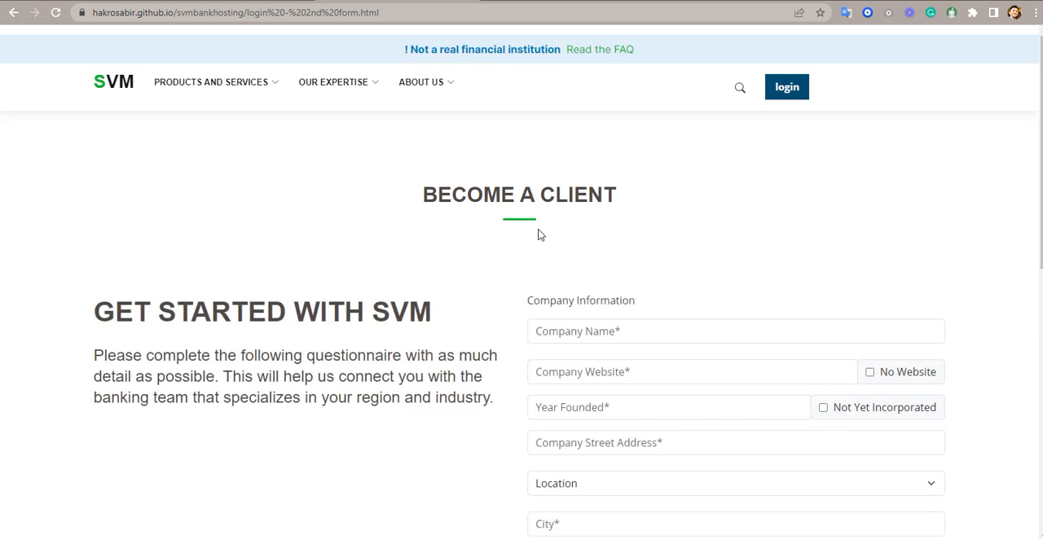
# - Look through the empty Company Information form and continue to the Business Information form to inspect its fields
pyautogui.scroll(-4, 538, 234)
pyautogui.scroll(2, 538, 234)
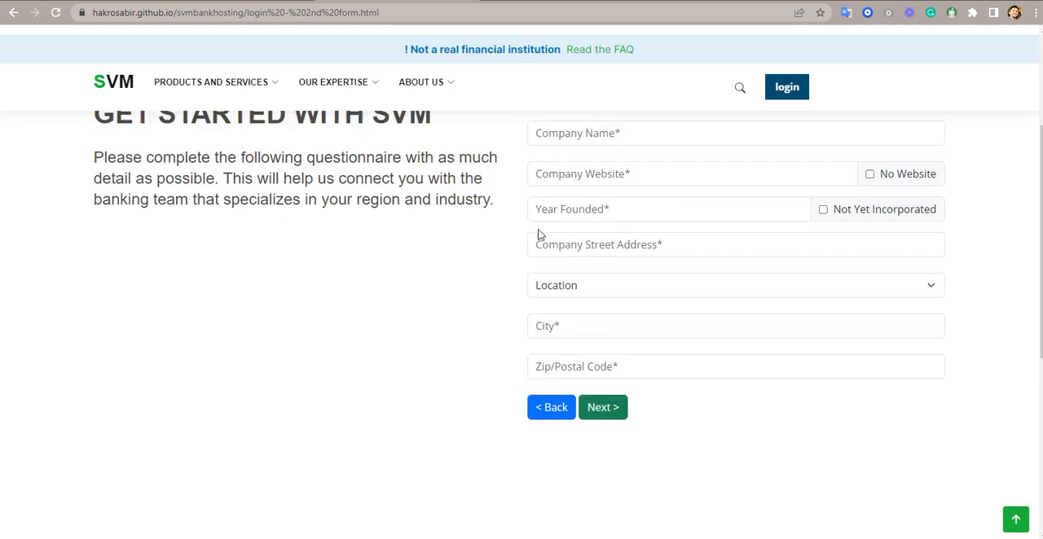
pyautogui.scroll(2, 537, 235)
pyautogui.scroll(-2, 537, 235)
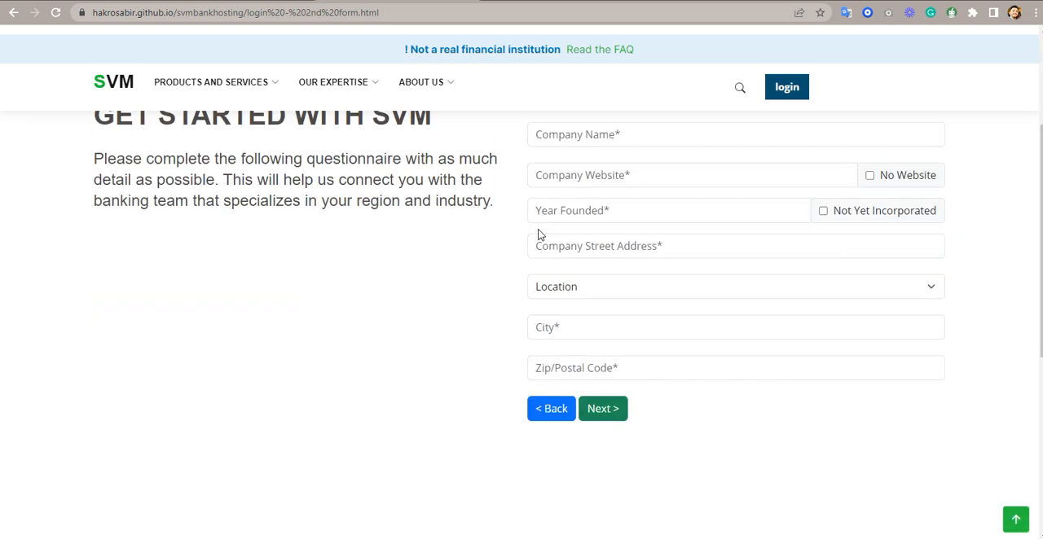
pyautogui.scroll(-2, 539, 234)
pyautogui.scroll(4, 538, 234)
pyautogui.scroll(-2, 540, 233)
pyautogui.click(598, 407)
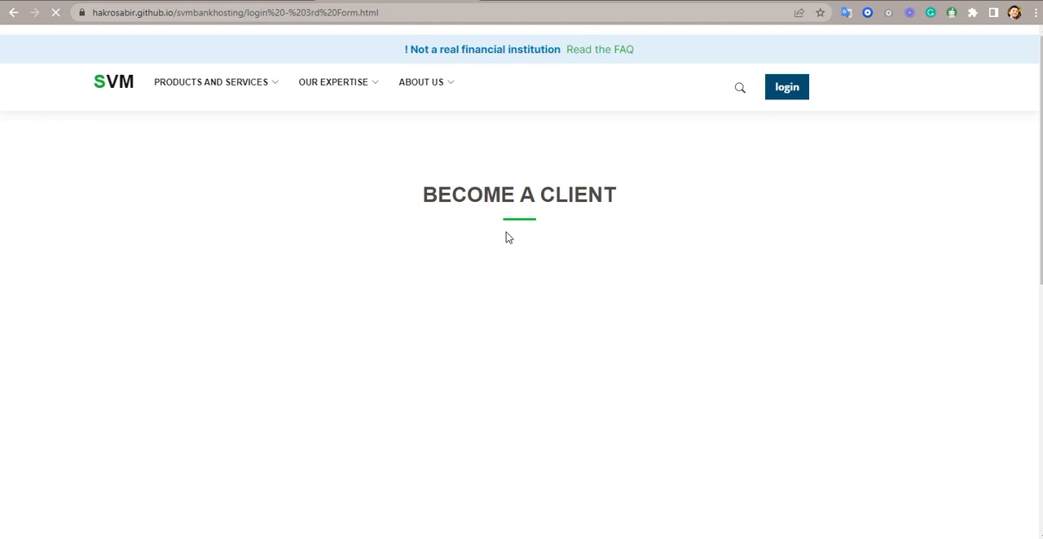
pyautogui.scroll(-5, 506, 238)
pyautogui.scroll(-2, 506, 232)
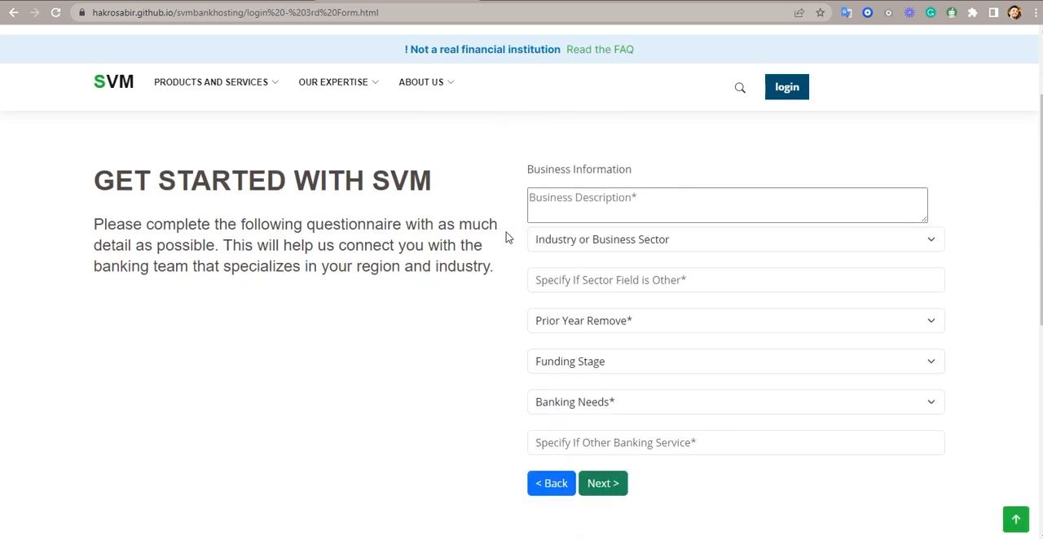
# - Open the Online Banking login page and look through its login fields, Credit Cards section and footer
pyautogui.scroll(2, 506, 232)
pyautogui.click(782, 96)
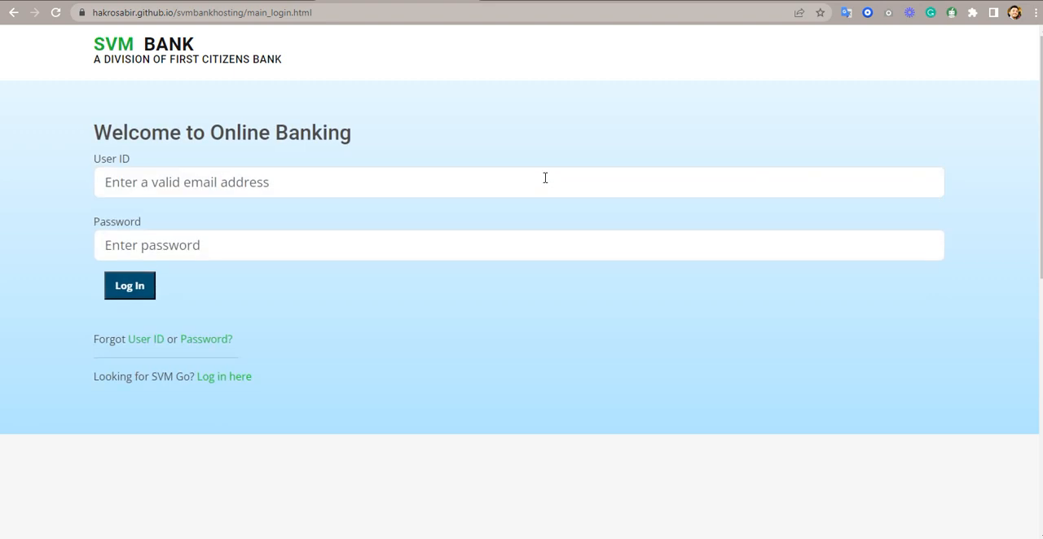
pyautogui.scroll(-2, 545, 178)
pyautogui.scroll(-3, 545, 179)
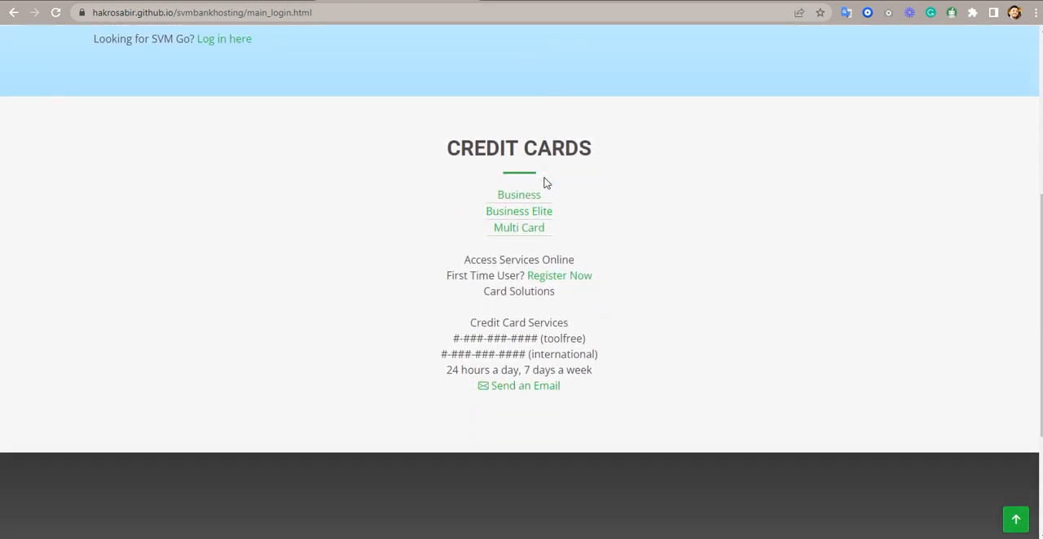
pyautogui.scroll(-2, 545, 183)
pyautogui.scroll(2, 545, 183)
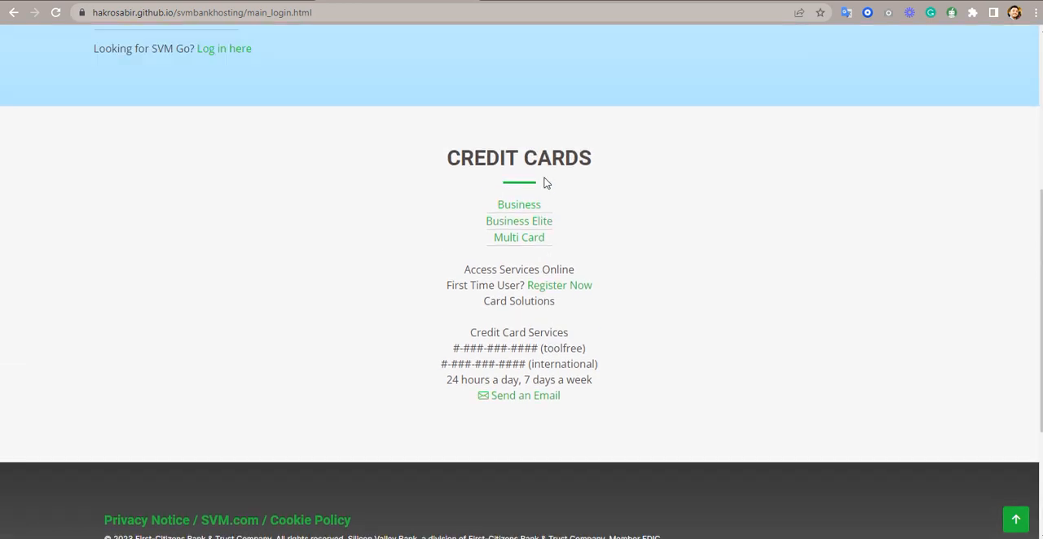
pyautogui.scroll(4, 545, 183)
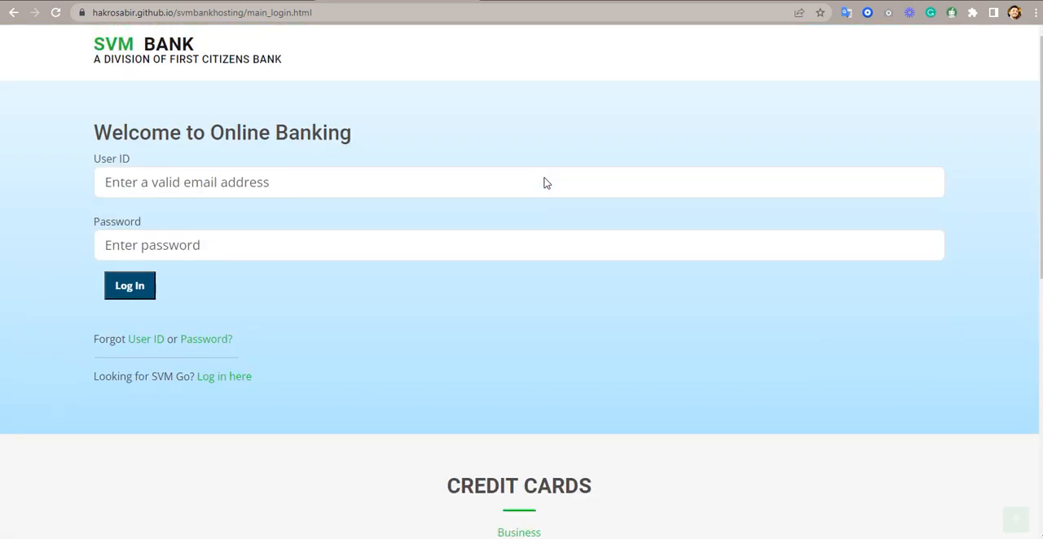
# - Return to the homepage from the login page, open the site's Search page and activate its query field
pyautogui.click(110, 55)
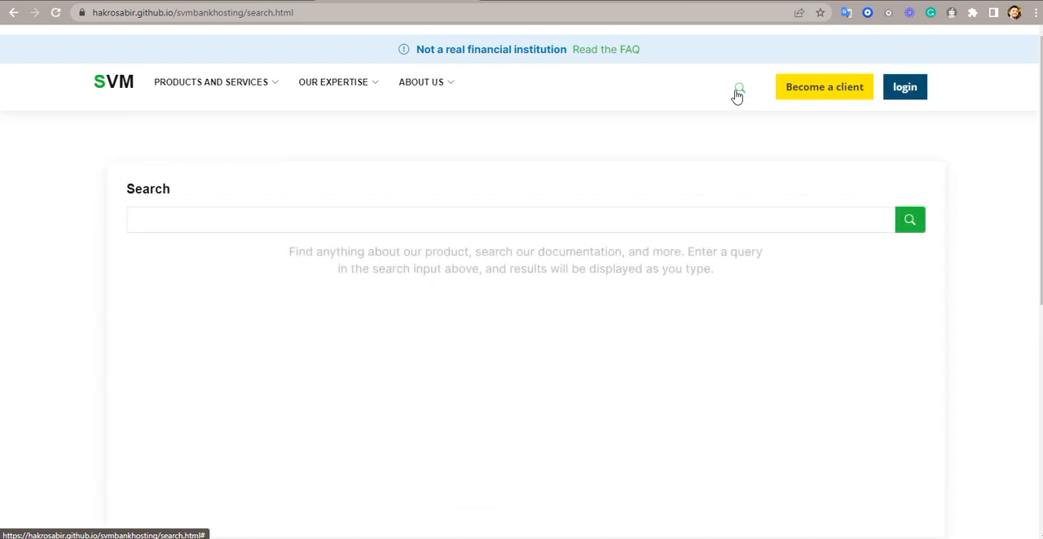
pyautogui.click(579, 217)
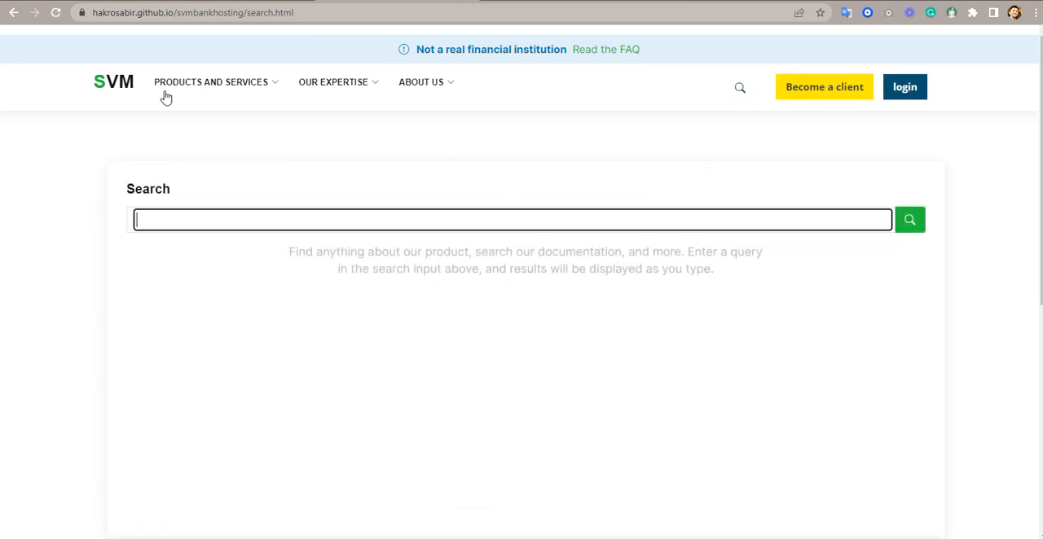
# - Return to the SVM Bank homepage and advance the hero carousel to its second slide
pyautogui.click(116, 85)
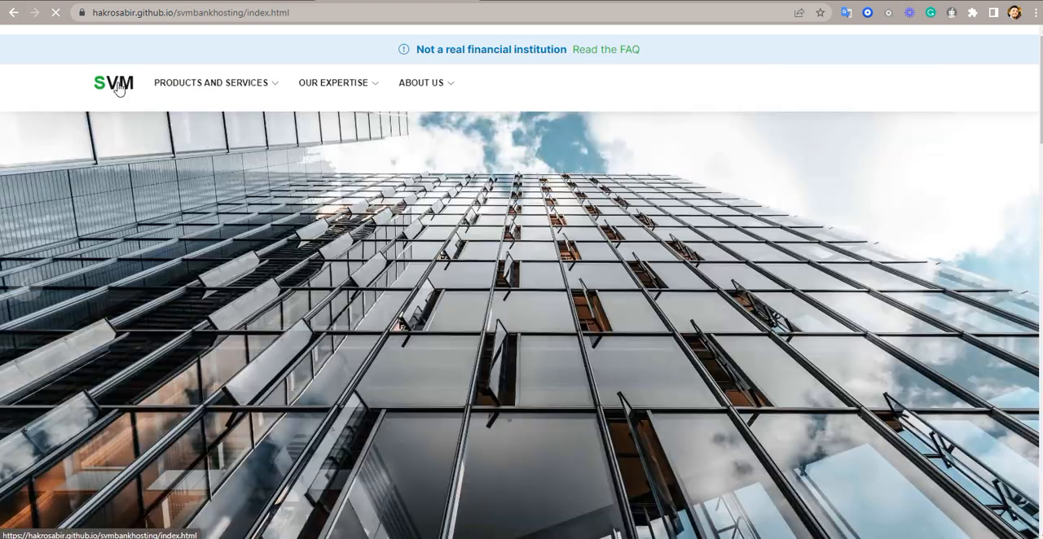
pyautogui.scroll(-1, 562, 265)
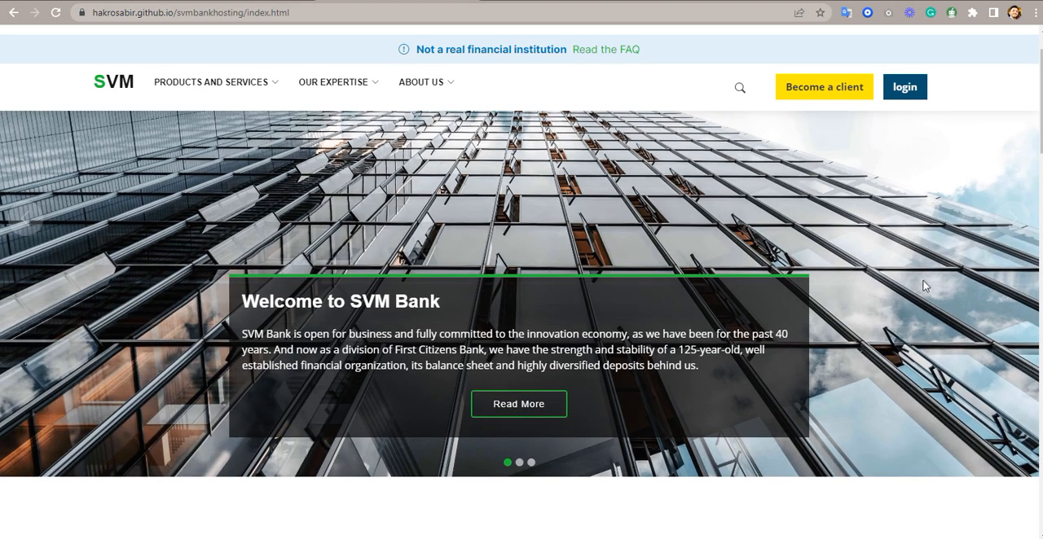
pyautogui.click(1012, 231)
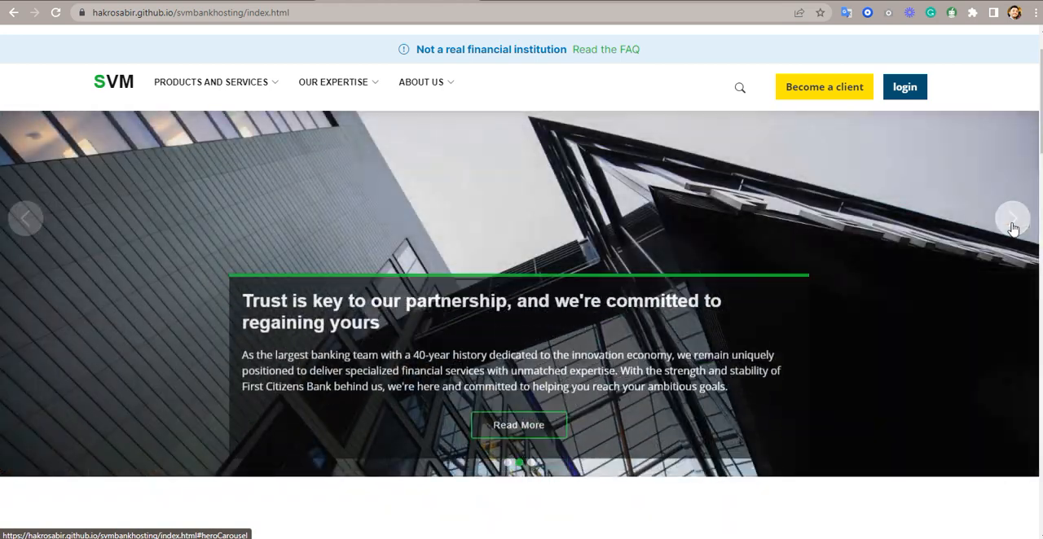